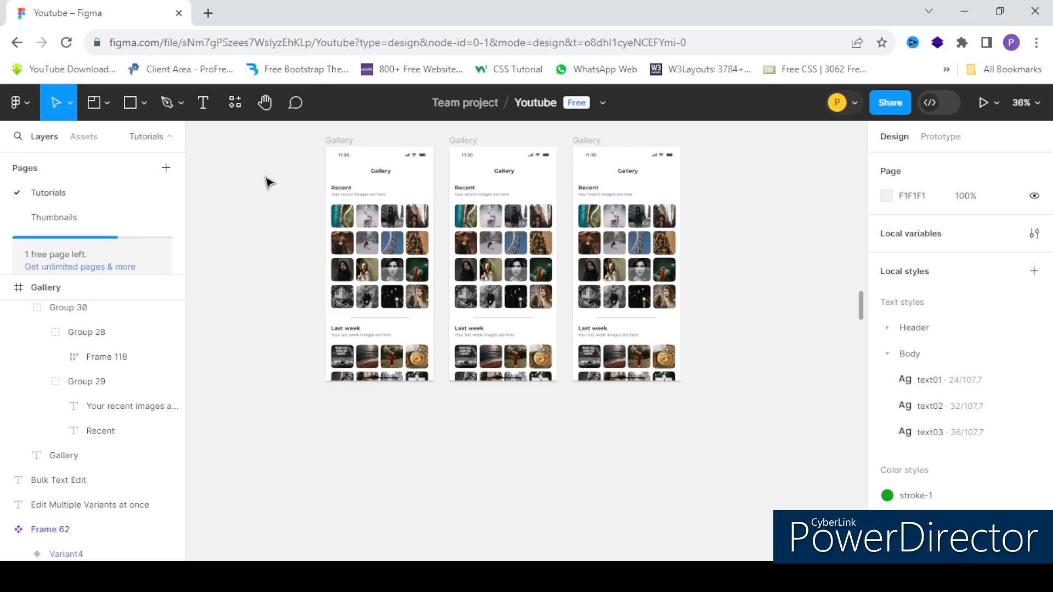
Look over the Gallery frames under the "Bulk Text Edit" heading and the neighbouring frame set.
{"action": "scroll", "coordinate": [272, 181], "scroll_direction": "down", "scroll_amount": 2}
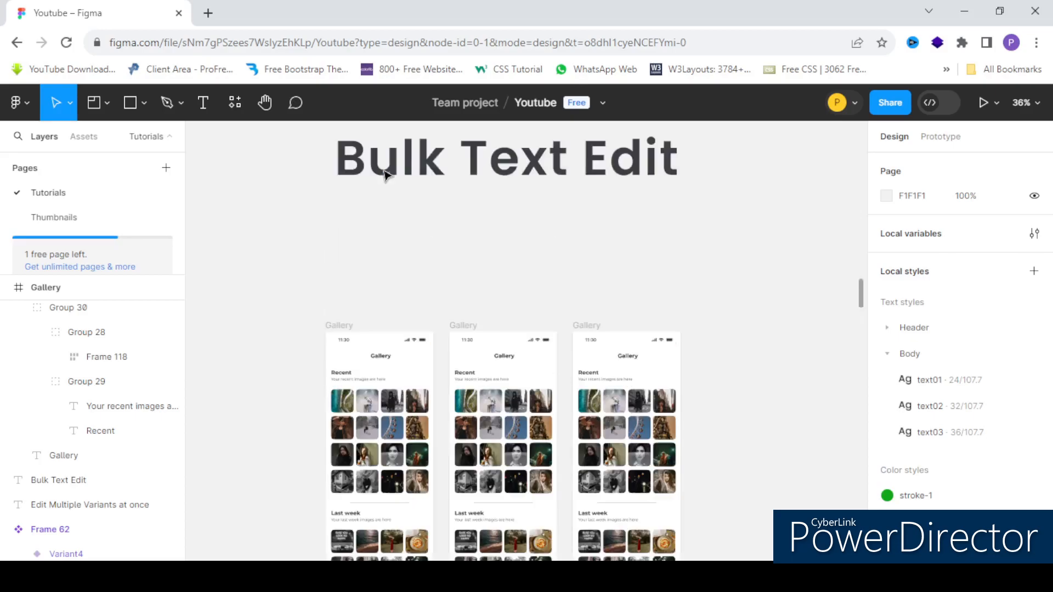
{"action": "scroll", "coordinate": [324, 181], "scroll_direction": "down", "scroll_amount": 2}
{"action": "scroll", "coordinate": [332, 190], "scroll_direction": "up", "scroll_amount": 1}
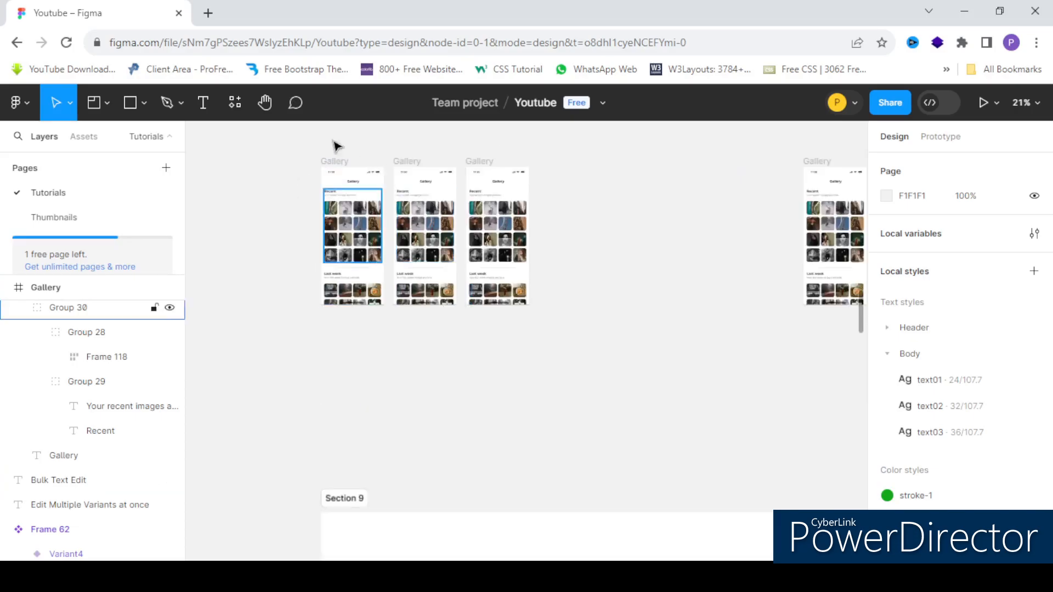
{"action": "scroll", "coordinate": [351, 175], "scroll_direction": "up", "scroll_amount": 2}
{"action": "scroll", "coordinate": [329, 173], "scroll_direction": "down", "scroll_amount": 2}
{"action": "scroll", "coordinate": [324, 170], "scroll_direction": "up", "scroll_amount": 1}
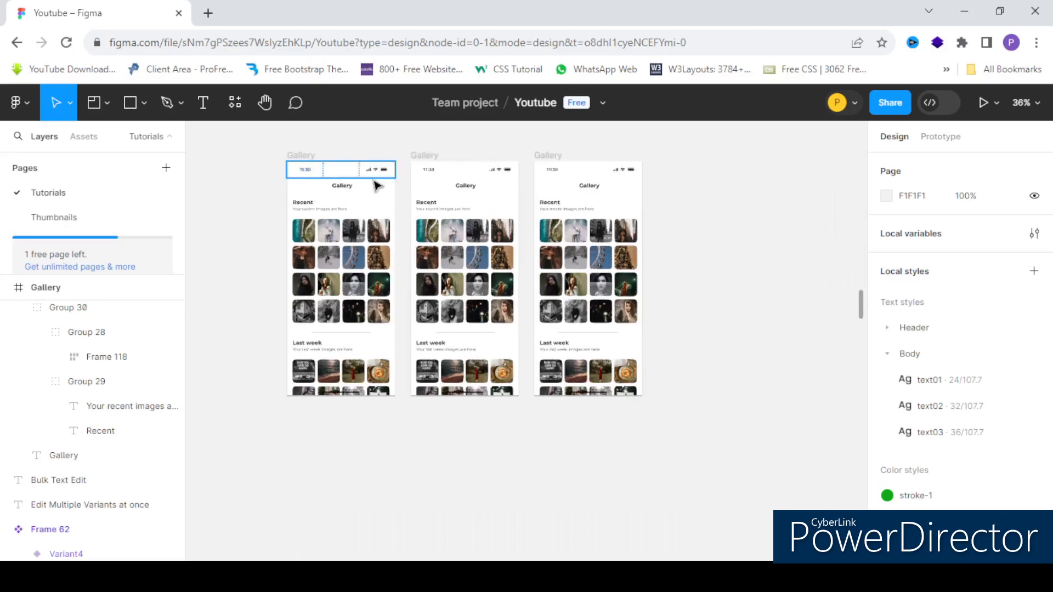
{"action": "scroll", "coordinate": [368, 186], "scroll_direction": "down", "scroll_amount": 1}
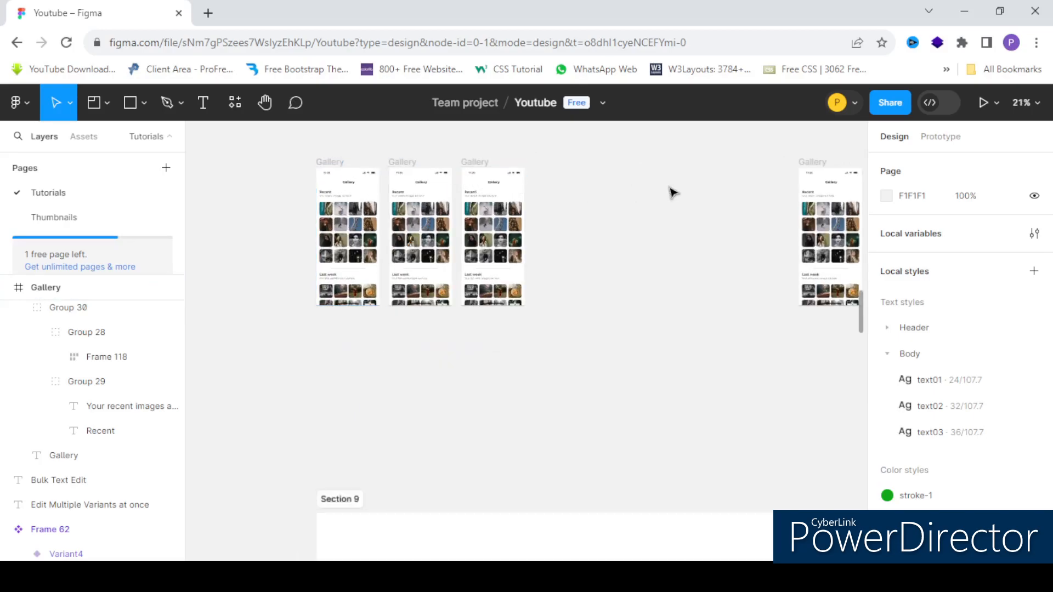
{"action": "scroll", "coordinate": [318, 199], "scroll_direction": "up", "scroll_amount": 2}
{"action": "scroll", "coordinate": [317, 199], "scroll_direction": "up", "scroll_amount": 2}
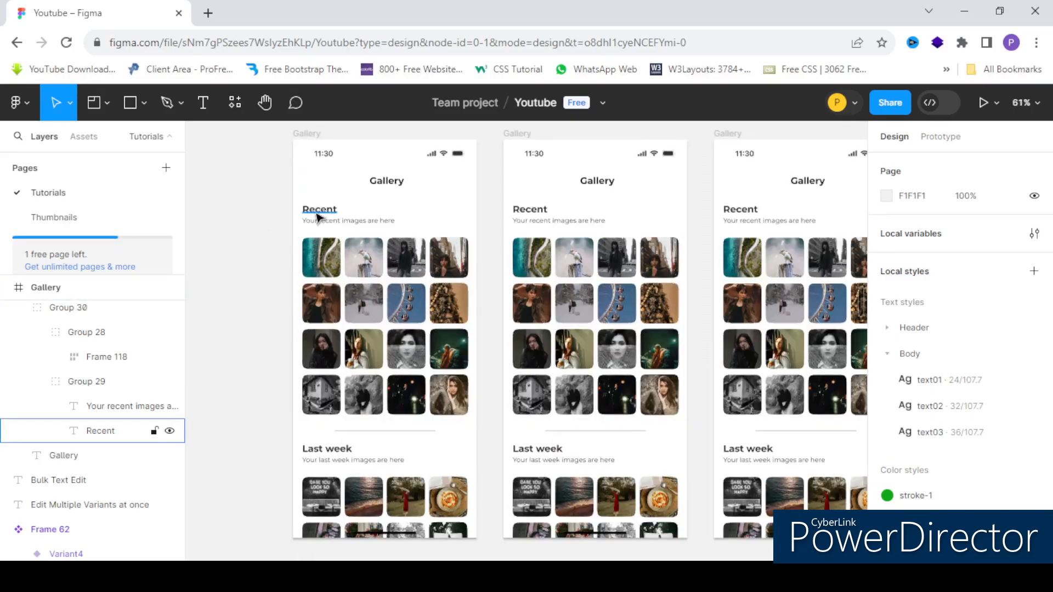
Change the "Recent" heading in the first Gallery frame to "Recent images".
{"action": "left_click", "coordinate": [322, 215]}
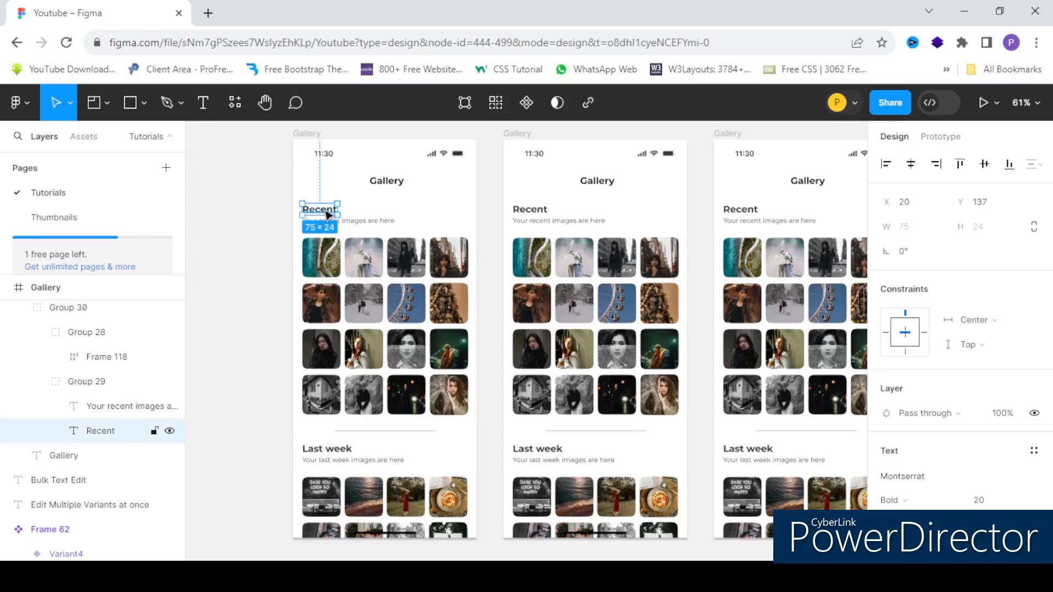
{"action": "double_click", "coordinate": [328, 215]}
{"action": "scroll", "coordinate": [327, 215], "scroll_direction": "up", "scroll_amount": 4}
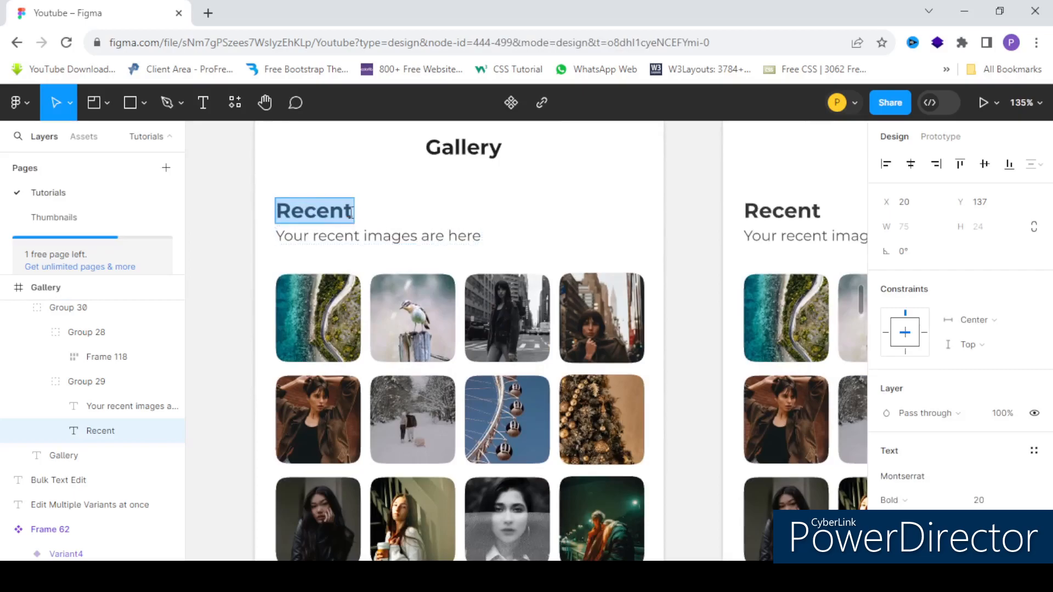
{"action": "left_click", "coordinate": [353, 208]}
{"action": "type", "text": "i"}
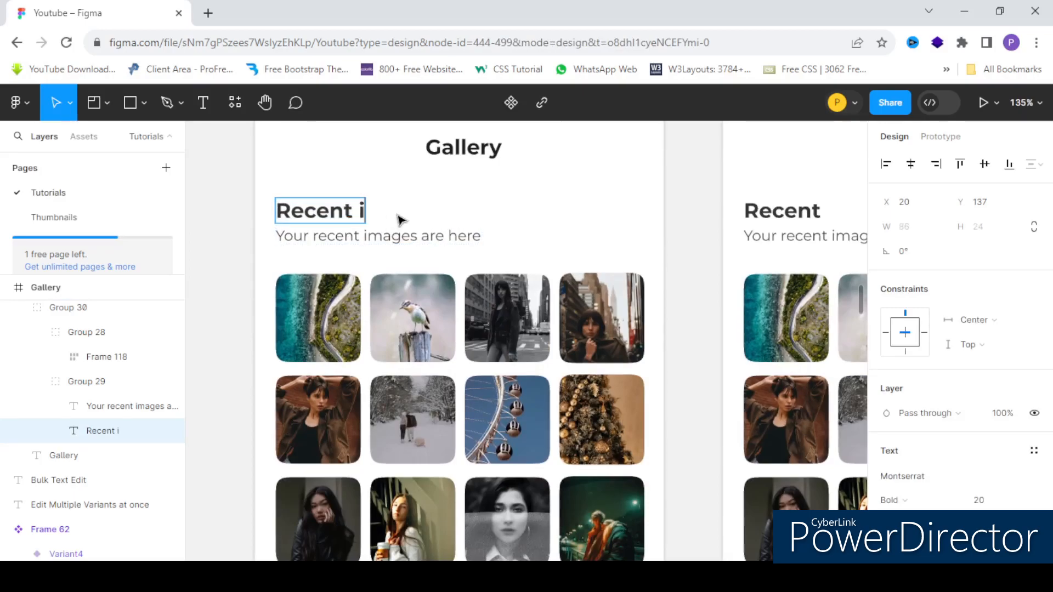
{"action": "type", "text": "mages"}
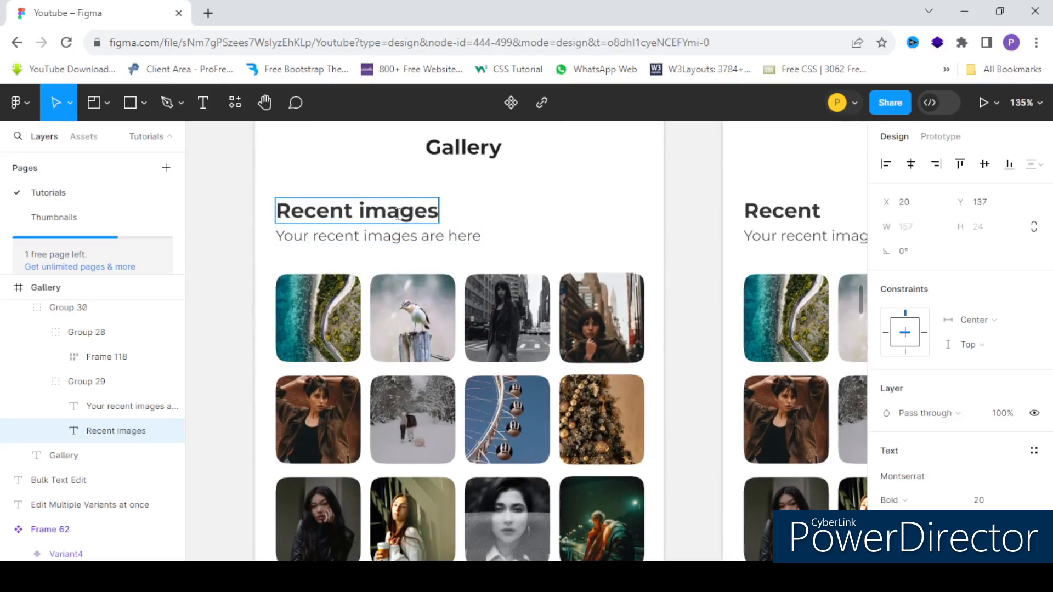
Start adding "ima" to the "Recent" heading in the second Gallery frame, and revert that heading to "Recent".
{"action": "scroll", "coordinate": [353, 164], "scroll_direction": "down", "scroll_amount": 4}
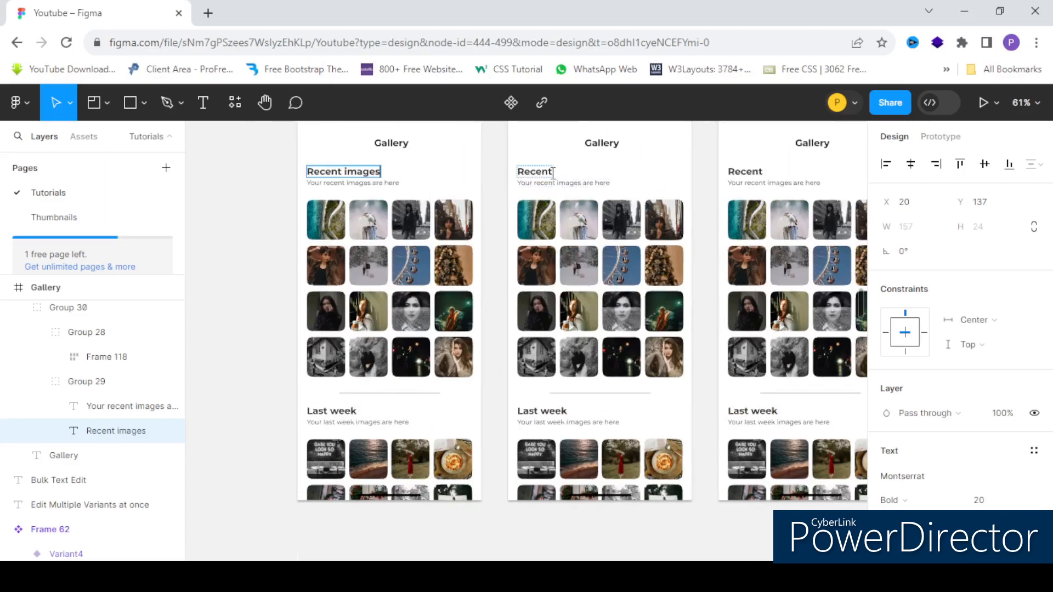
{"action": "left_click", "coordinate": [552, 172]}
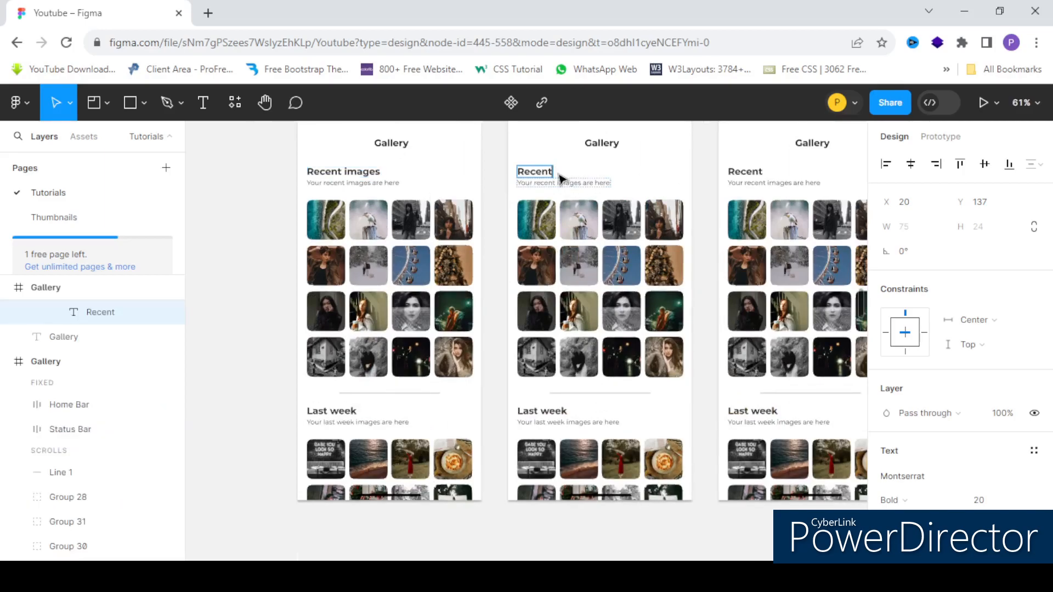
{"action": "type", "text": "ima"}
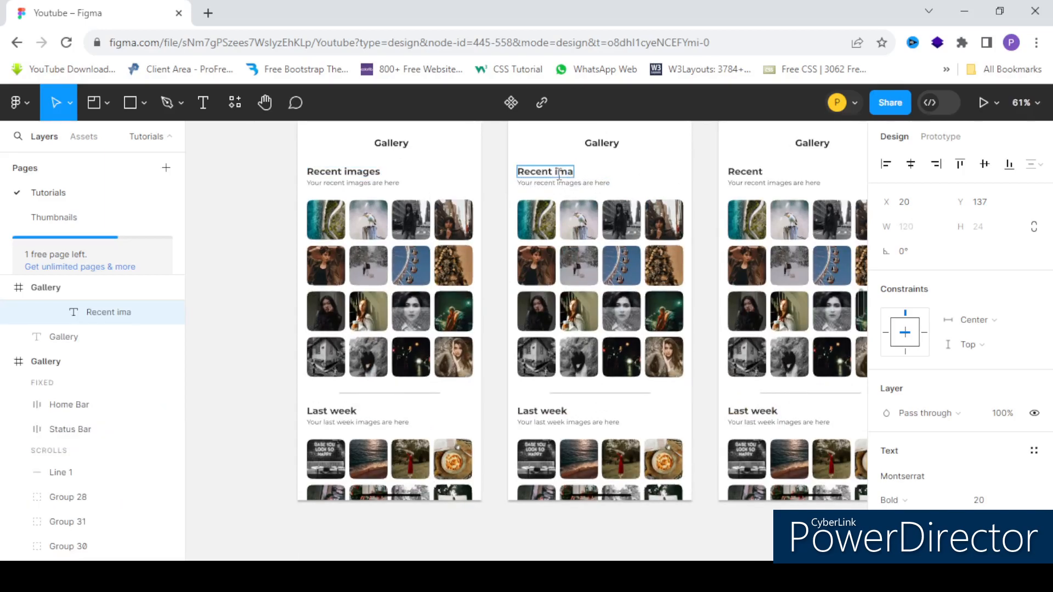
{"action": "key", "text": "BackSpace"}
{"action": "key", "text": "BackSpace"}
{"action": "key", "text": "BackSpace"}
{"action": "key", "text": "BackSpace"}
{"action": "key", "text": "BackSpace"}
{"action": "key", "text": "BackSpace"}
{"action": "key", "text": "ctrl+z"}
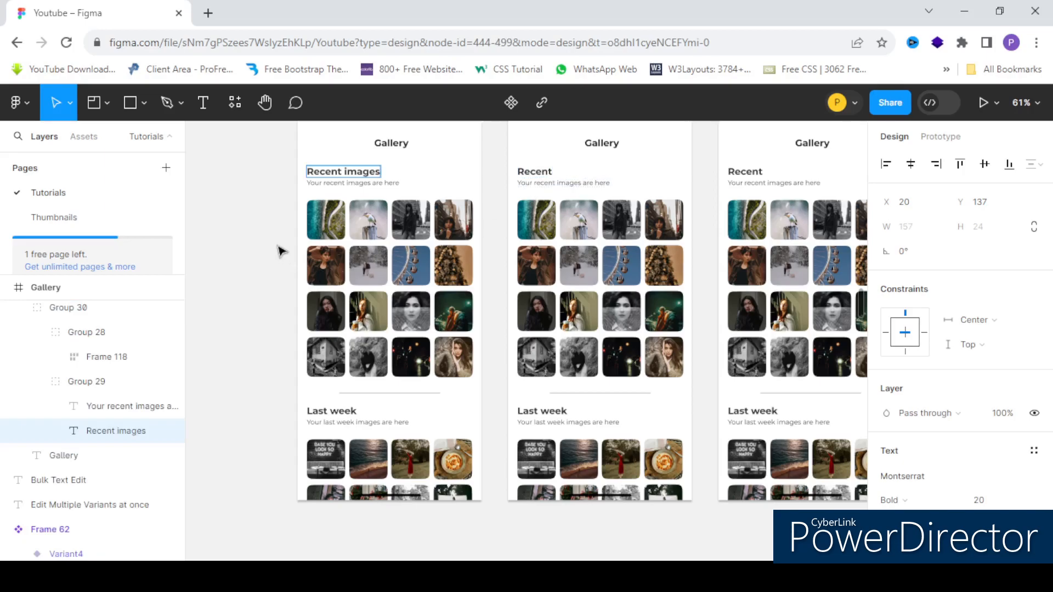
Remove "images" from the first Gallery frame's section heading so it reads "Recent", and finish editing the text.
{"action": "left_click_drag", "start_coordinate": [342, 168], "coordinate": [408, 173]}
{"action": "key", "text": "BackSpace"}
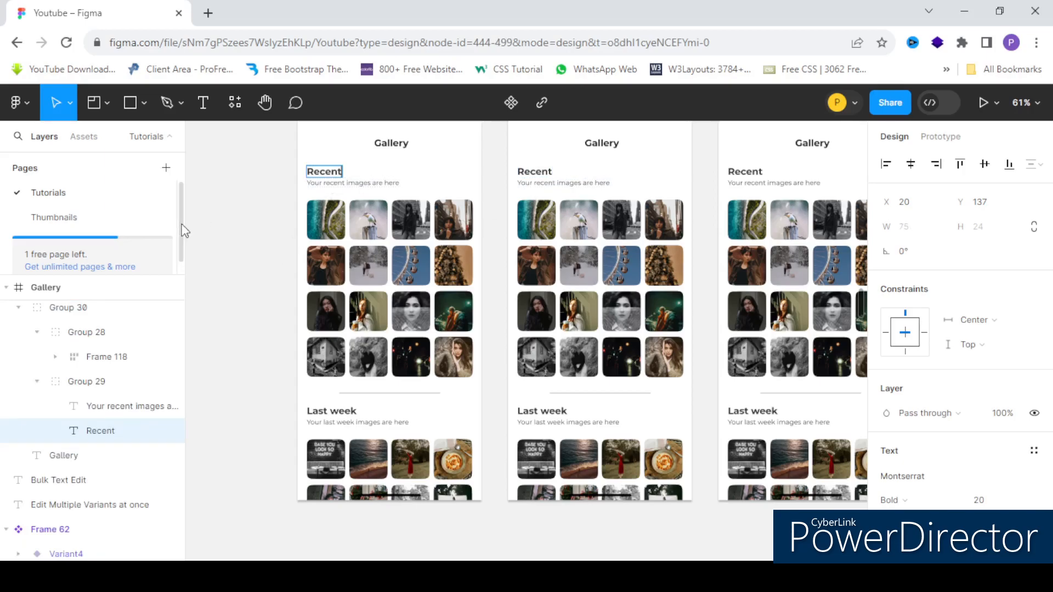
{"action": "key", "text": "Escape"}
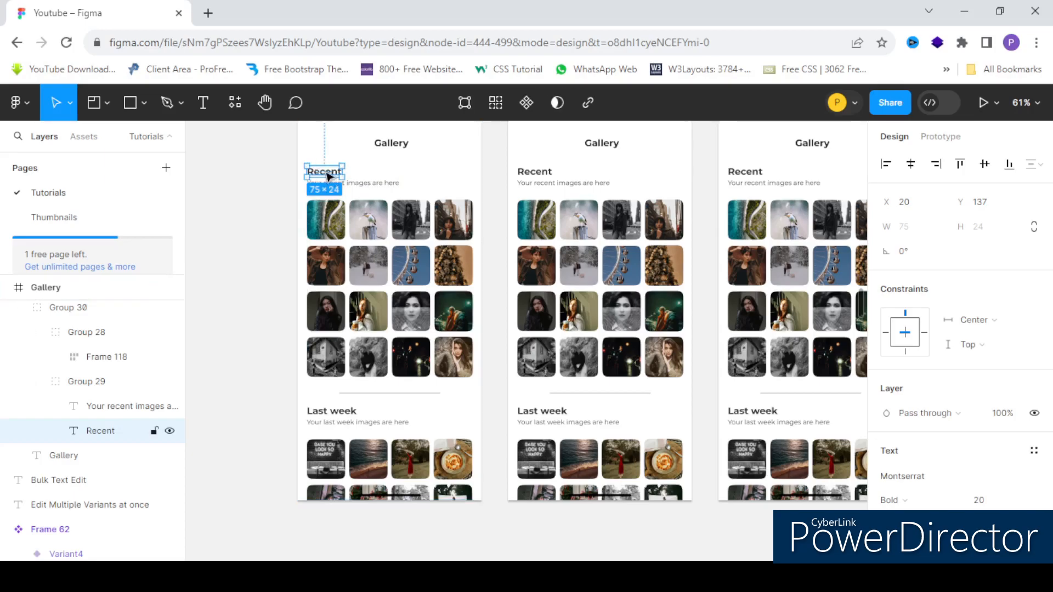
Select the matching "Recent" headings in all Gallery frames and multi-edit them together to read "Recent images".
{"action": "left_click", "coordinate": [496, 103]}
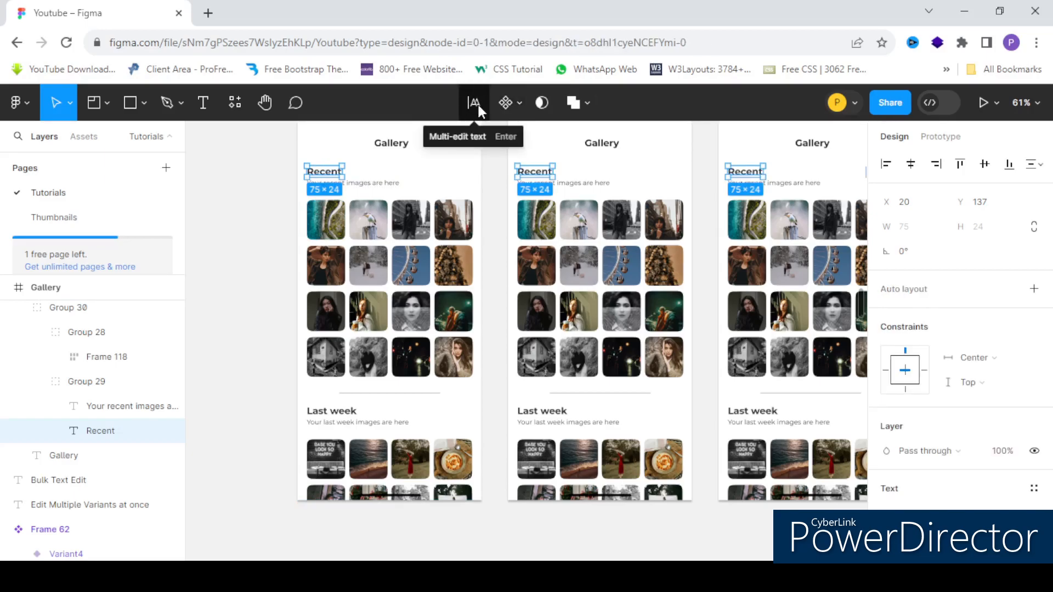
{"action": "left_click", "coordinate": [473, 103]}
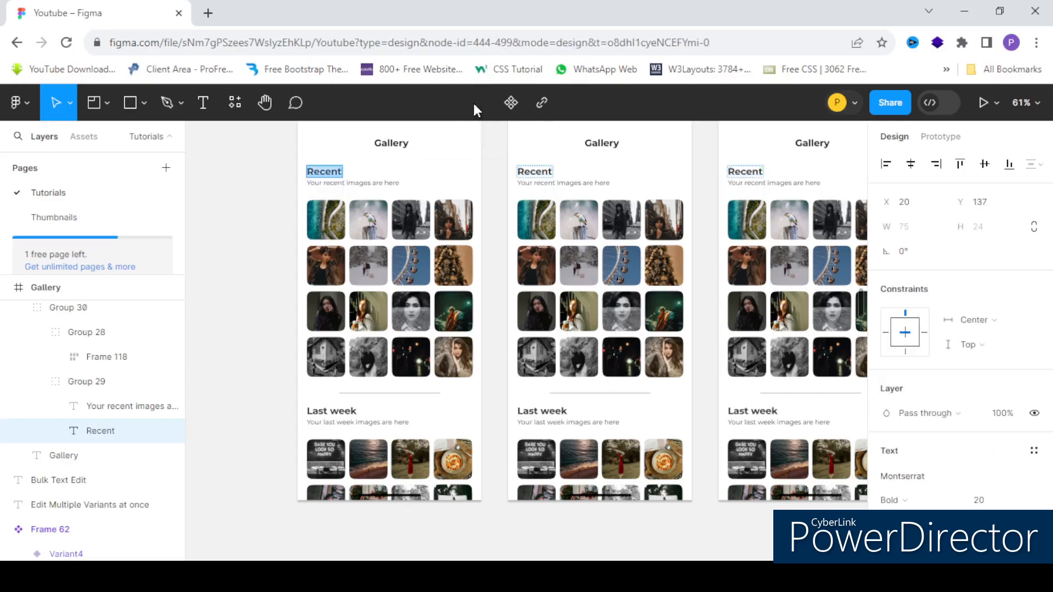
{"action": "scroll", "coordinate": [339, 167], "scroll_direction": "up", "scroll_amount": 3}
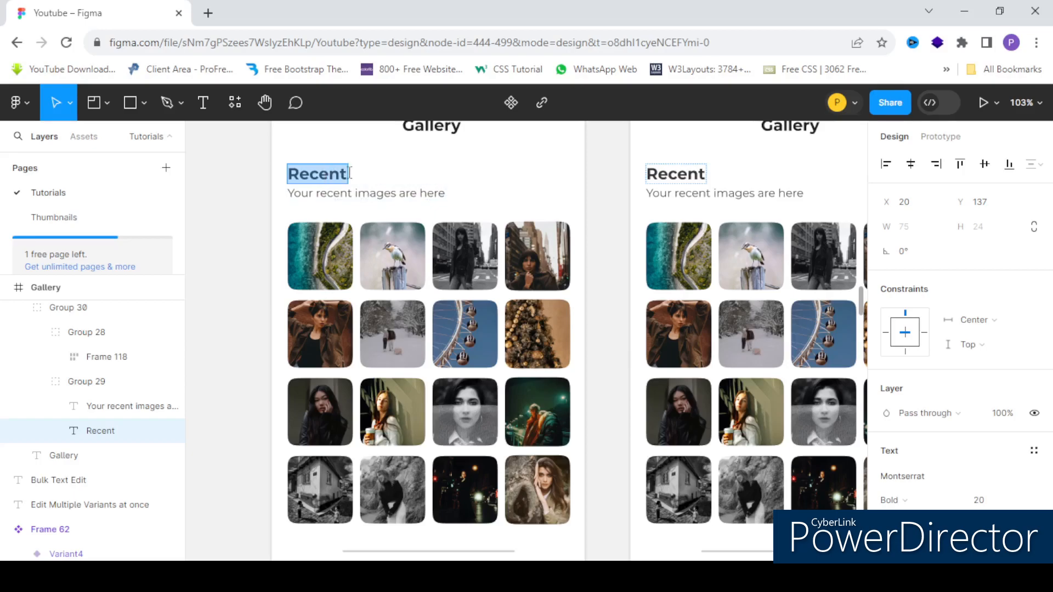
{"action": "scroll", "coordinate": [351, 172], "scroll_direction": "down", "scroll_amount": 3}
{"action": "scroll", "coordinate": [336, 171], "scroll_direction": "up", "scroll_amount": 1}
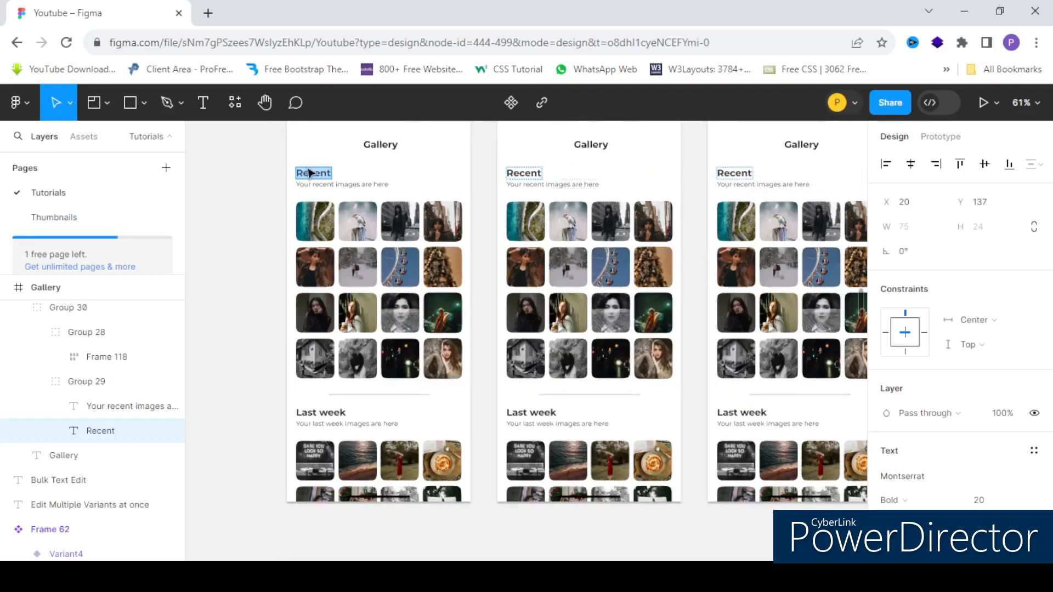
{"action": "scroll", "coordinate": [305, 171], "scroll_direction": "up", "scroll_amount": 3}
{"action": "left_click", "coordinate": [351, 176]}
{"action": "scroll", "coordinate": [308, 174], "scroll_direction": "down", "scroll_amount": 3}
{"action": "scroll", "coordinate": [351, 177], "scroll_direction": "up", "scroll_amount": 1}
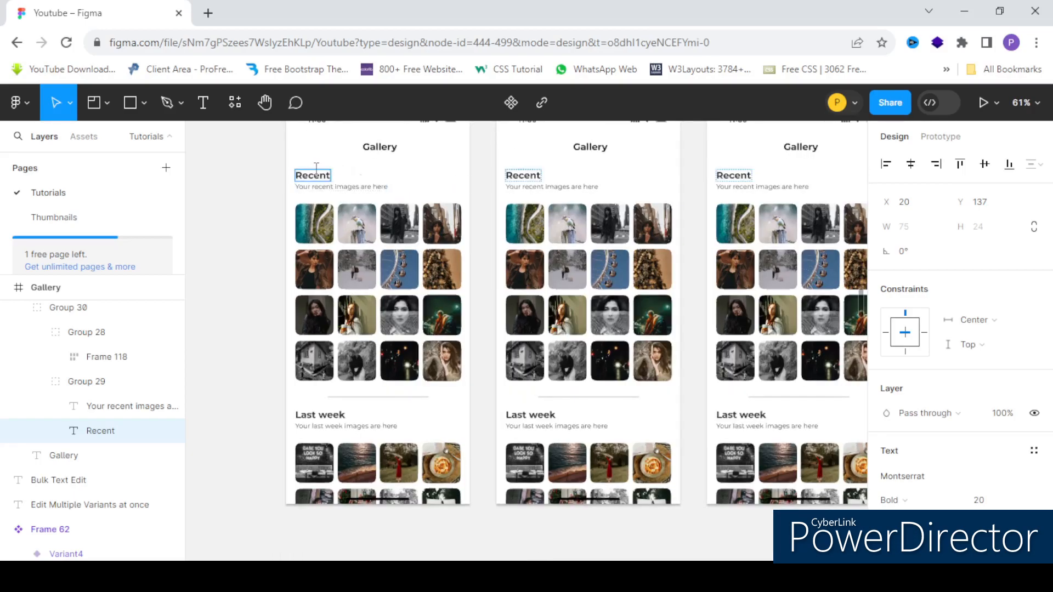
{"action": "type", "text": "images"}
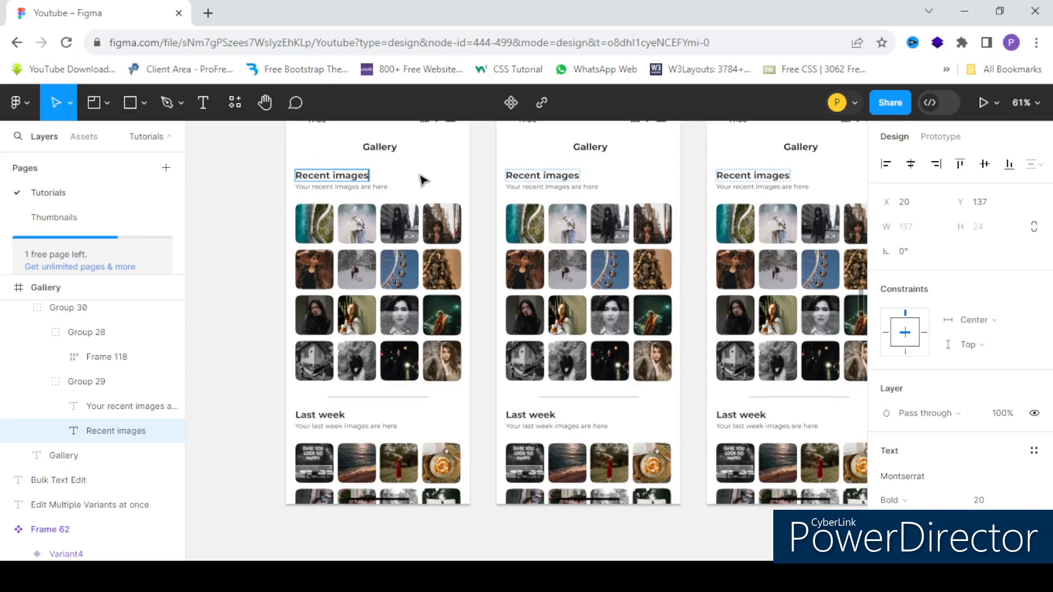
Examine the section headings across the Gallery frames in the "Bulk Text Edit" and "Edit across Autolayout frames" groups.
{"action": "scroll", "coordinate": [281, 173], "scroll_direction": "down", "scroll_amount": 4}
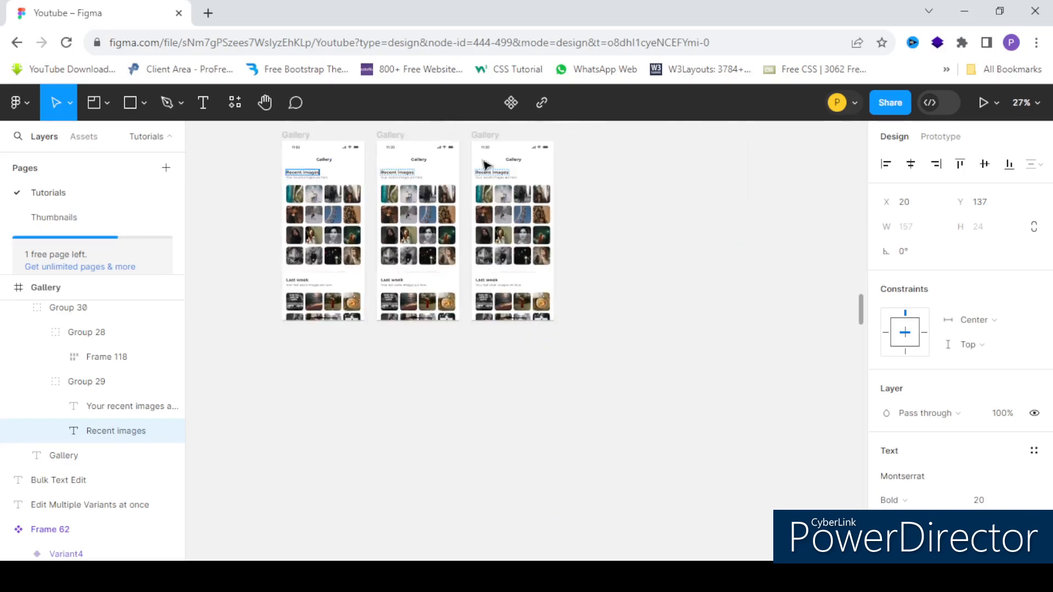
{"action": "scroll", "coordinate": [329, 170], "scroll_direction": "up", "scroll_amount": 3}
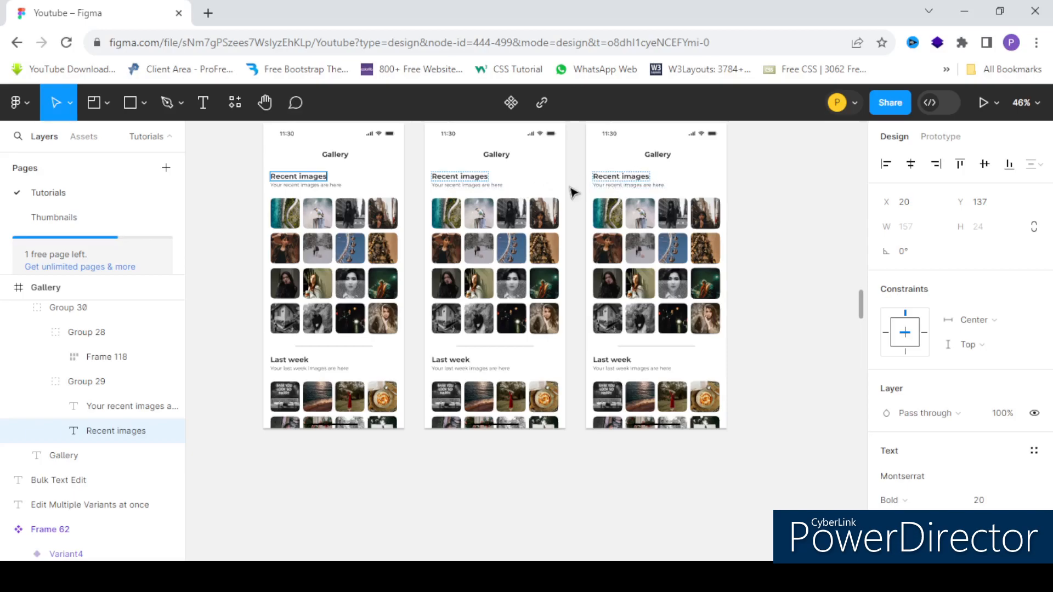
{"action": "scroll", "coordinate": [573, 192], "scroll_direction": "down", "scroll_amount": 5}
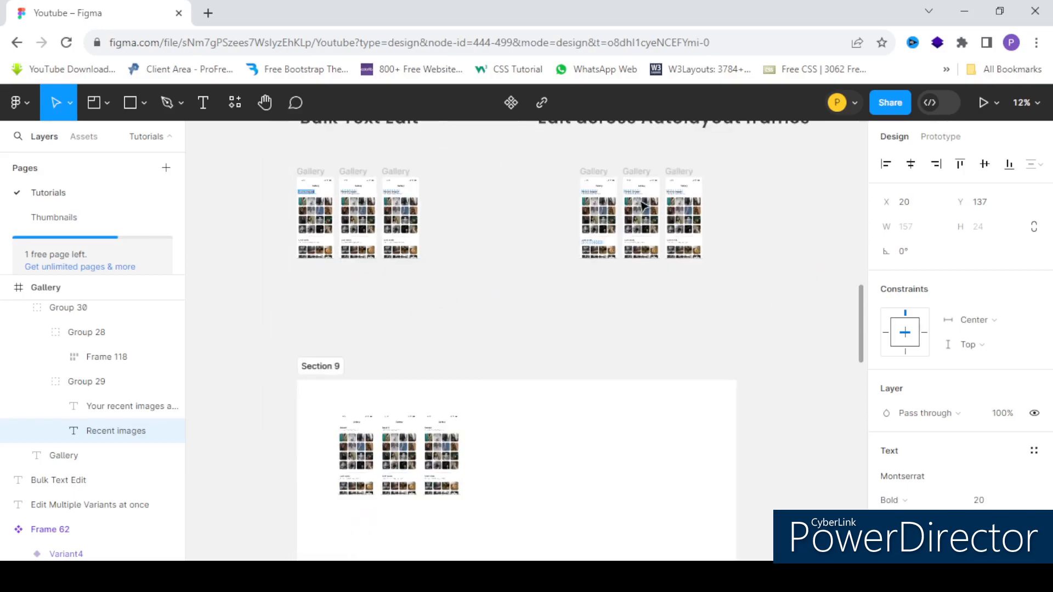
{"action": "scroll", "coordinate": [639, 193], "scroll_direction": "up", "scroll_amount": 4}
{"action": "scroll", "coordinate": [639, 193], "scroll_direction": "up", "scroll_amount": 3}
{"action": "scroll", "coordinate": [466, 189], "scroll_direction": "down", "scroll_amount": 2}
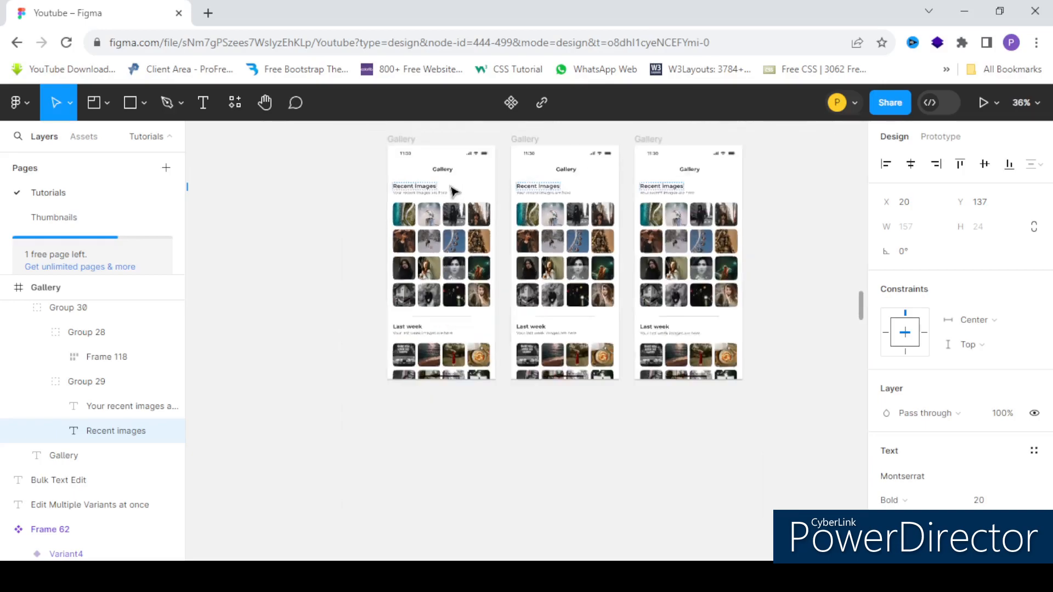
{"action": "scroll", "coordinate": [683, 189], "scroll_direction": "up", "scroll_amount": 5}
{"action": "scroll", "coordinate": [723, 197], "scroll_direction": "down", "scroll_amount": 5}
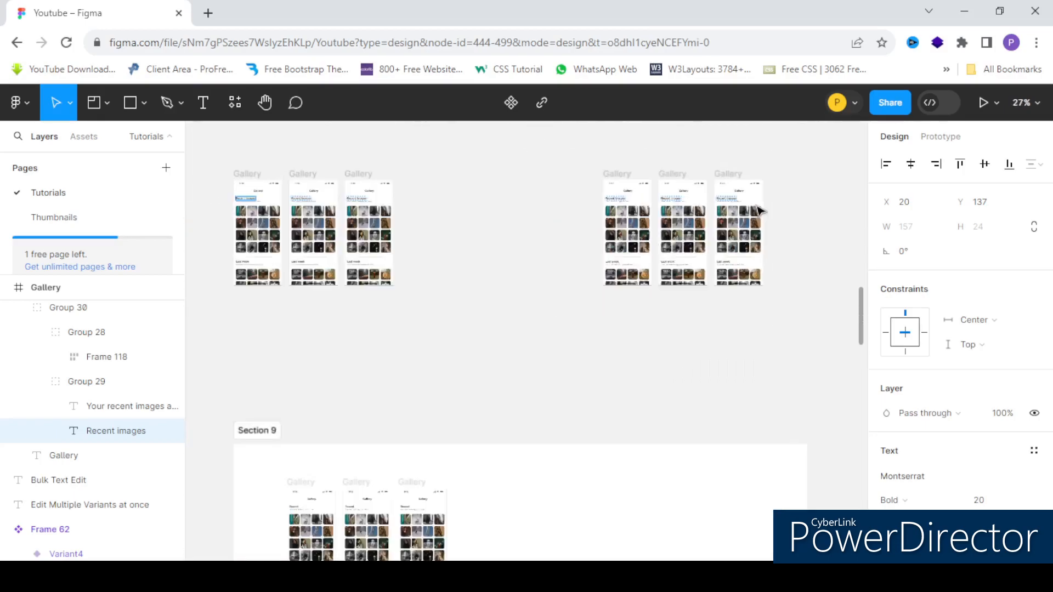
{"action": "scroll", "coordinate": [384, 205], "scroll_direction": "up", "scroll_amount": 3}
{"action": "scroll", "coordinate": [371, 214], "scroll_direction": "down", "scroll_amount": 3}
{"action": "scroll", "coordinate": [371, 214], "scroll_direction": "up", "scroll_amount": 5}
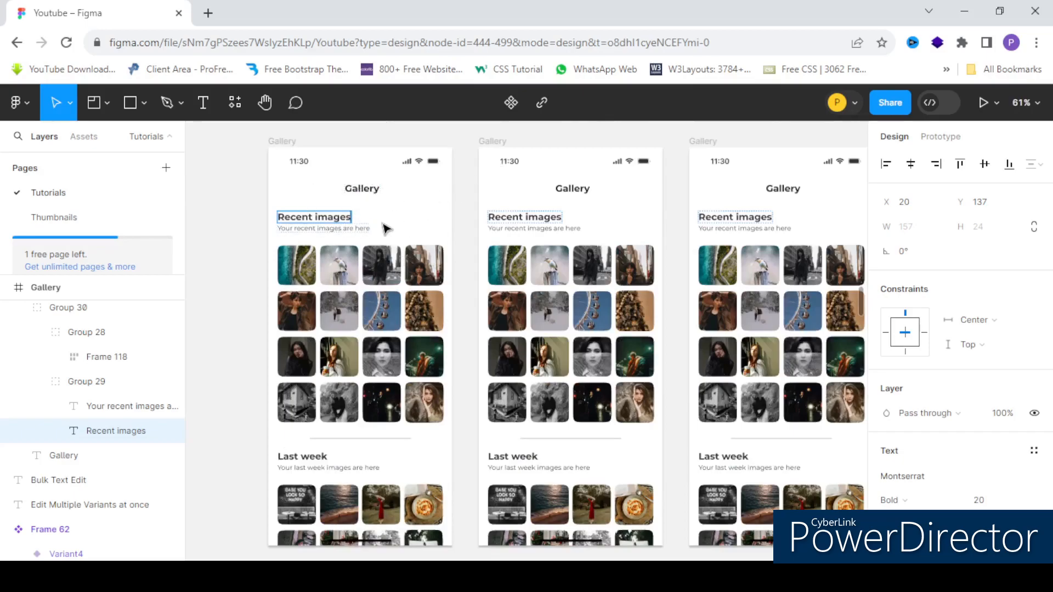
{"action": "scroll", "coordinate": [386, 227], "scroll_direction": "down", "scroll_amount": 6}
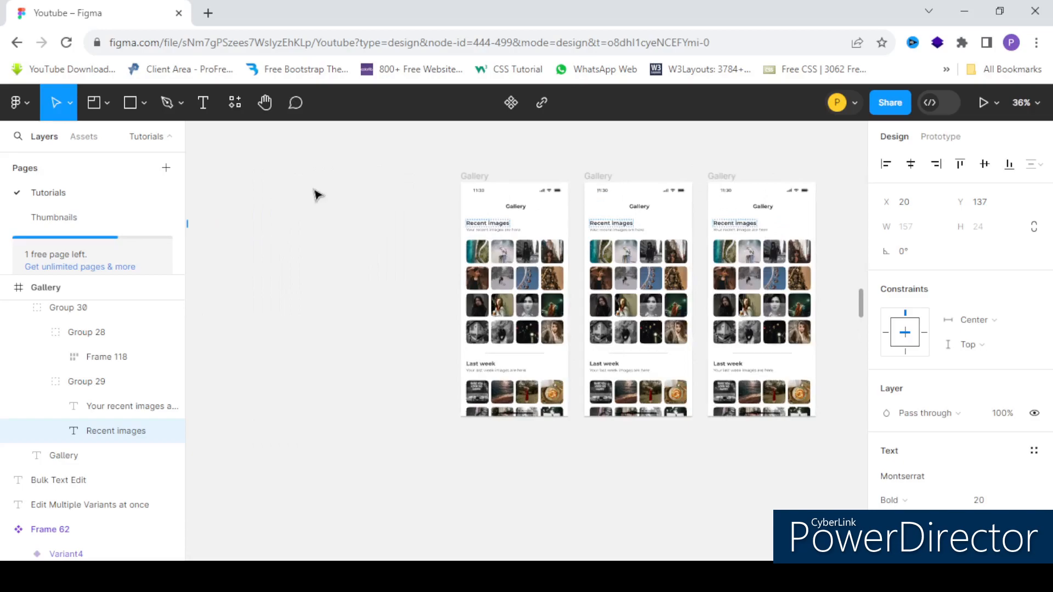
{"action": "scroll", "coordinate": [383, 177], "scroll_direction": "up", "scroll_amount": 2}
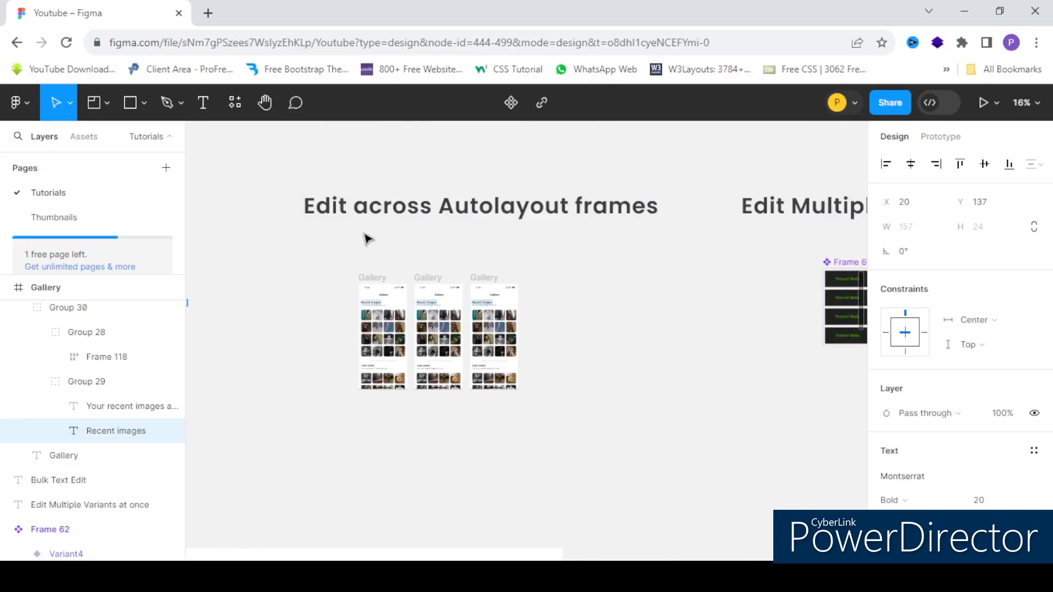
Select the first grid thumbnail and its matching layers in all Gallery frames, and move them to the third position of the second row.
{"action": "scroll", "coordinate": [397, 364], "scroll_direction": "up", "scroll_amount": 5}
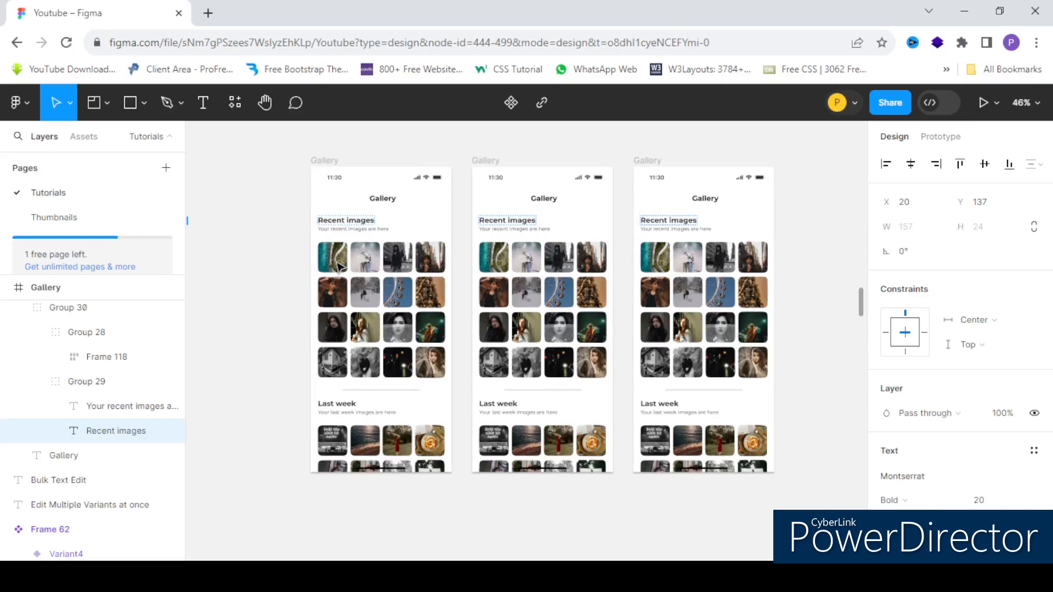
{"action": "left_click", "coordinate": [332, 268]}
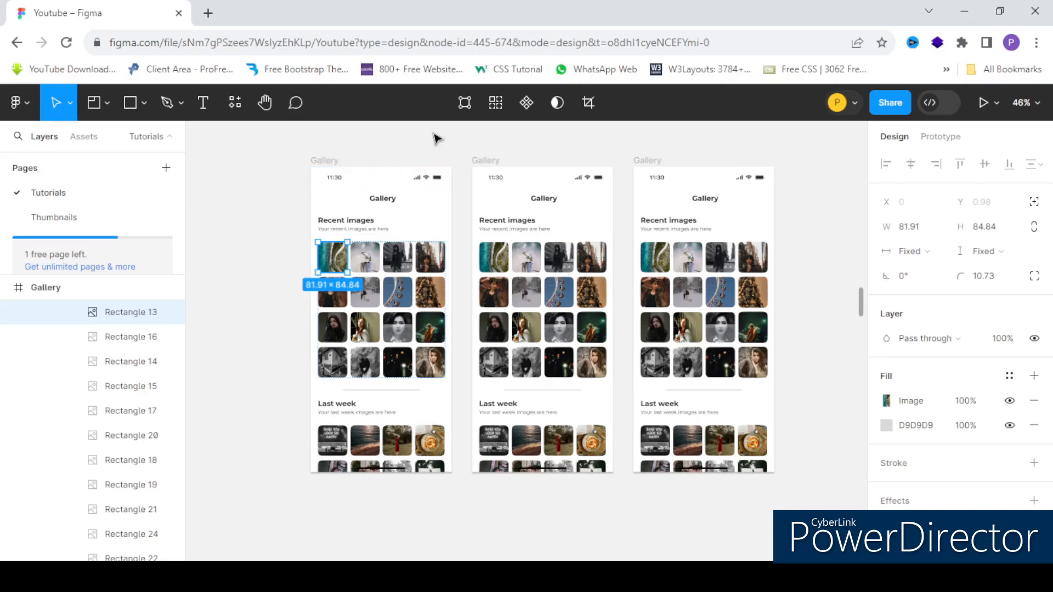
{"action": "left_click", "coordinate": [497, 103]}
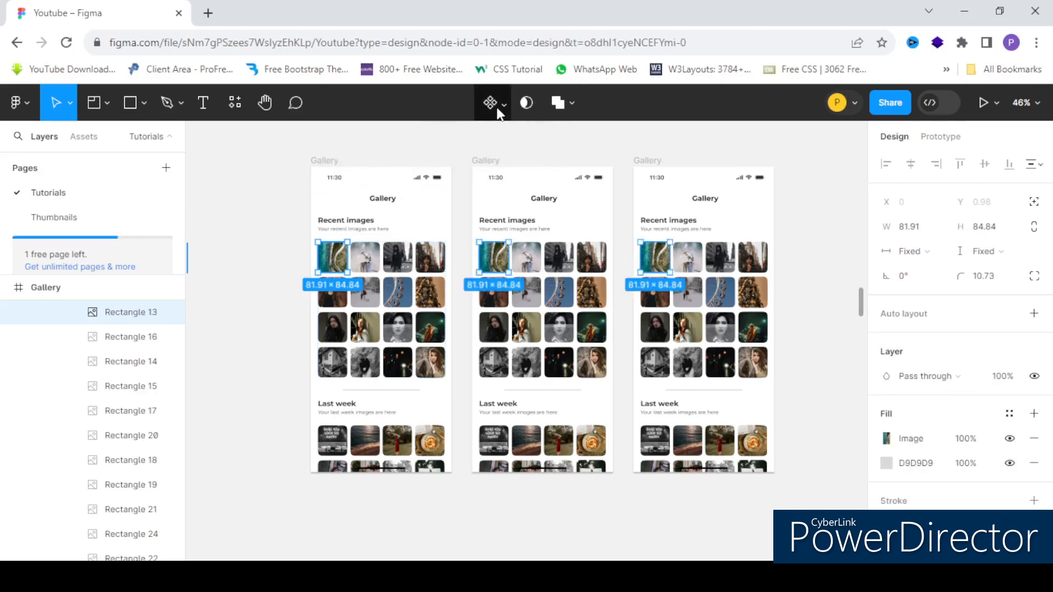
{"action": "scroll", "coordinate": [379, 214], "scroll_direction": "down", "scroll_amount": 8}
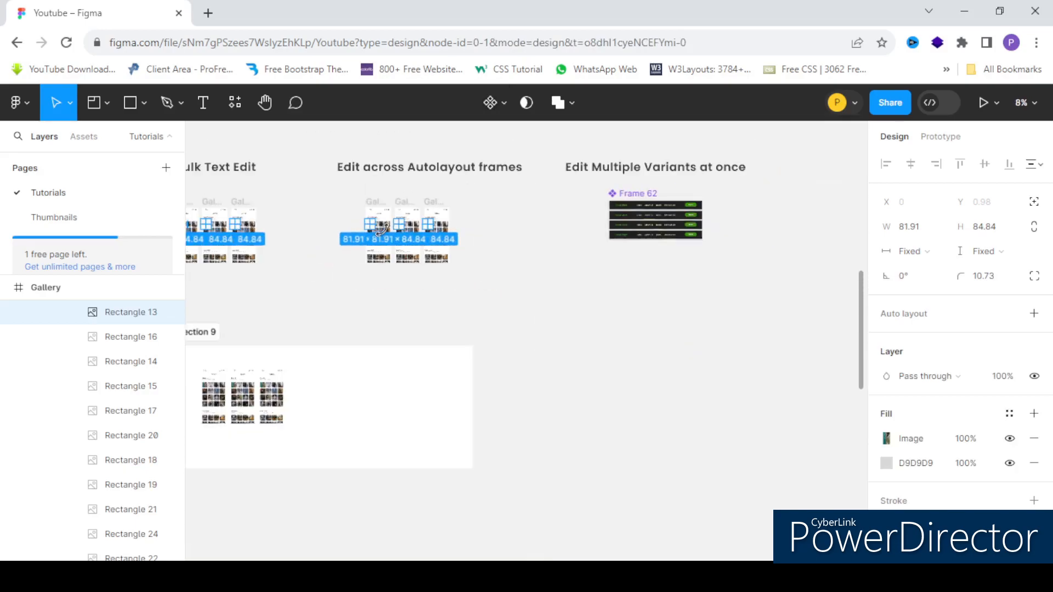
{"action": "scroll", "coordinate": [380, 229], "scroll_direction": "up", "scroll_amount": 4}
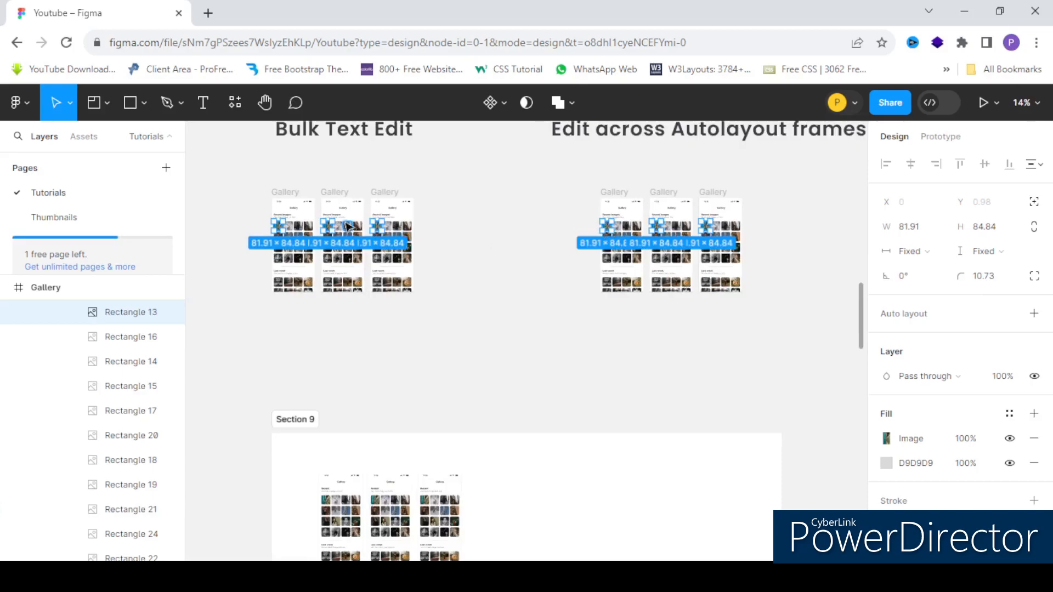
{"action": "scroll", "coordinate": [327, 229], "scroll_direction": "up", "scroll_amount": 3}
{"action": "scroll", "coordinate": [293, 238], "scroll_direction": "down", "scroll_amount": 4}
{"action": "scroll", "coordinate": [513, 238], "scroll_direction": "up", "scroll_amount": 5}
{"action": "scroll", "coordinate": [521, 238], "scroll_direction": "down", "scroll_amount": 4}
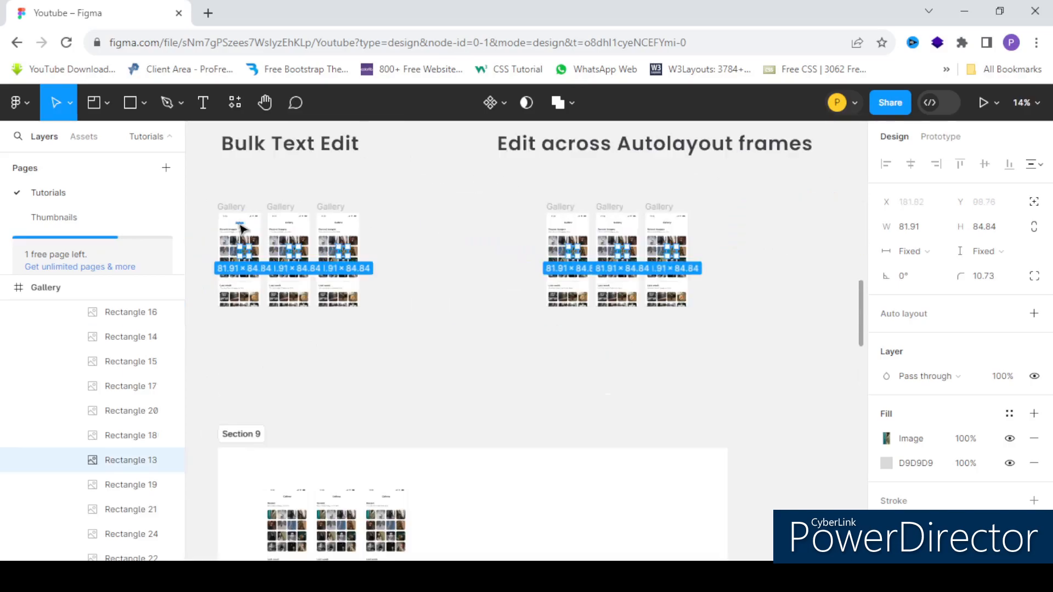
Move the multi-selected thumbnails forward through the image grids to the second position of the fourth row in all Gallery frames.
{"action": "key", "text": "Right"}
{"action": "key", "text": "Right"}
{"action": "key", "text": "Right"}
{"action": "key", "text": "Right"}
{"action": "key", "text": "Right"}
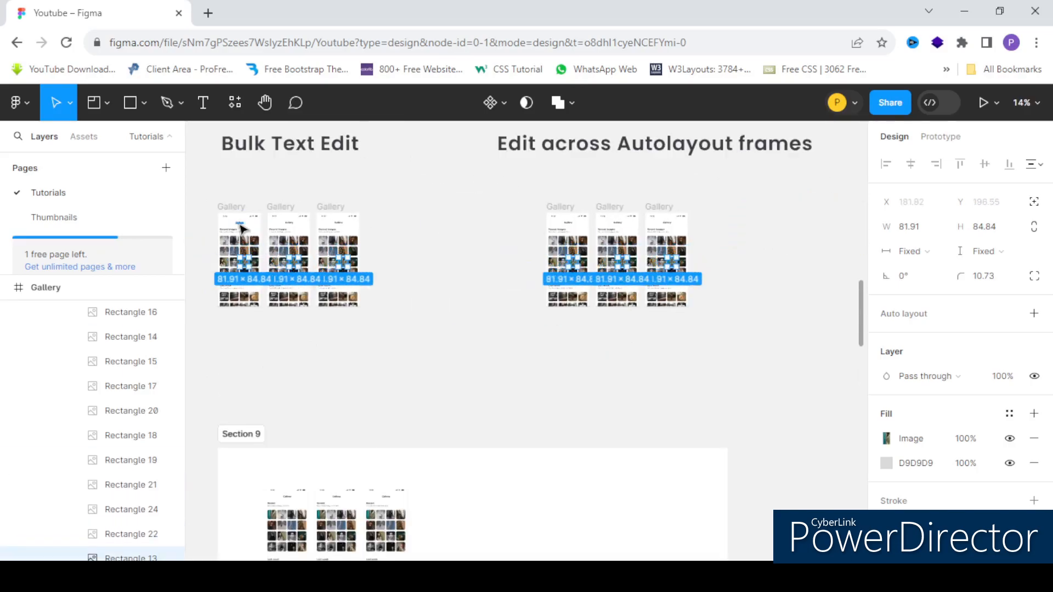
{"action": "key", "text": "Right"}
{"action": "key", "text": "Right"}
{"action": "key", "text": "Right"}
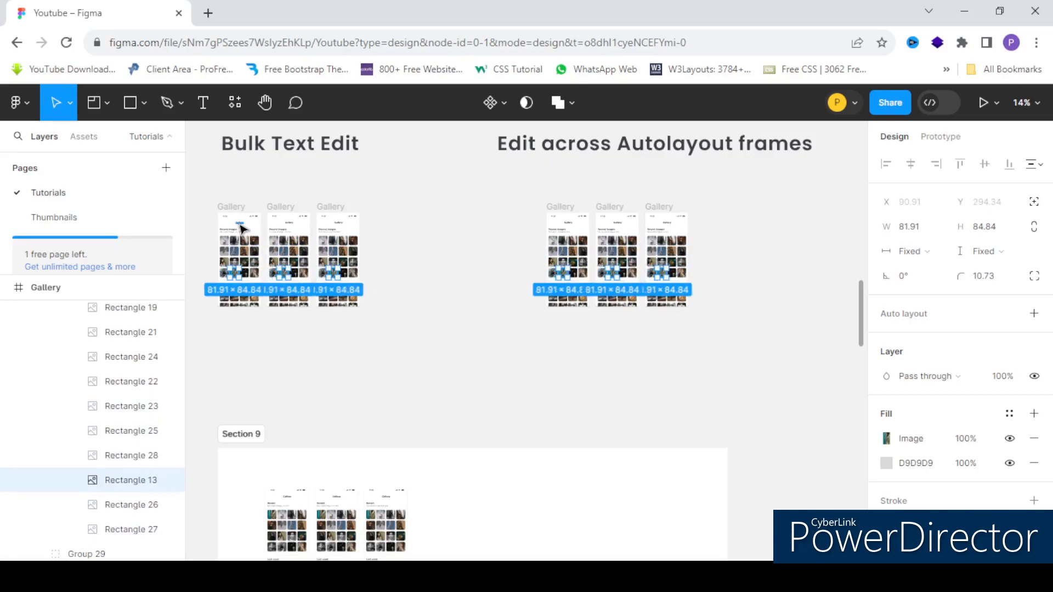
Move the matching thumbnails back to the fourth position of the second row in all Gallery frames, and clear the selection.
{"action": "key", "text": "Left"}
{"action": "key", "text": "Left"}
{"action": "key", "text": "Left"}
{"action": "key", "text": "Left"}
{"action": "key", "text": "Left"}
{"action": "key", "text": "Left"}
{"action": "key", "text": "Left"}
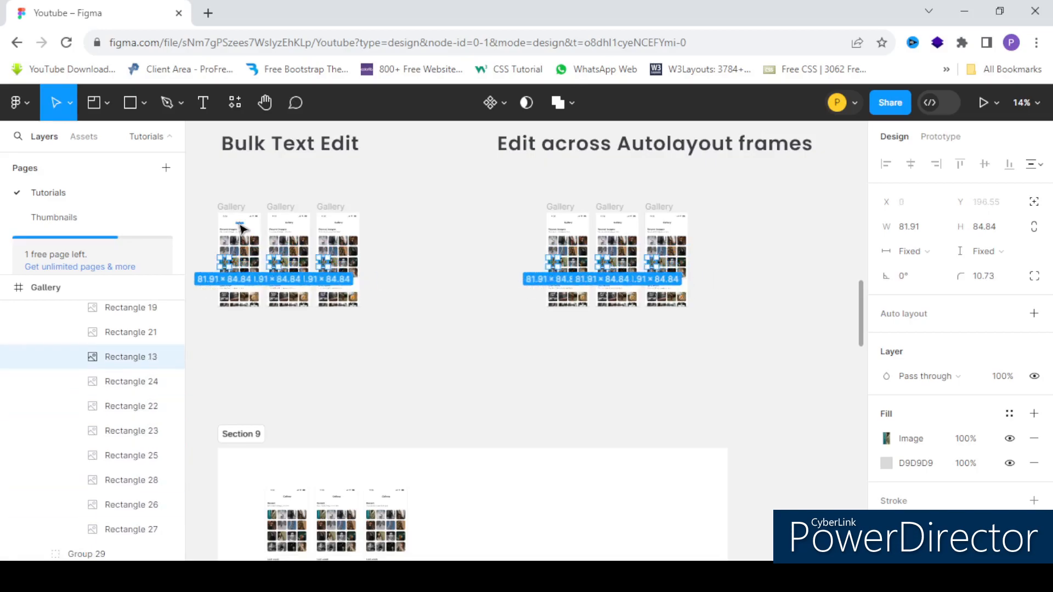
{"action": "left_click", "coordinate": [636, 377]}
Select the navbar component set below the "Edit Multiple Variants at once" heading and shift it left to about X 110350, Y 6741.
{"action": "scroll", "coordinate": [742, 244], "scroll_direction": "up", "scroll_amount": 4}
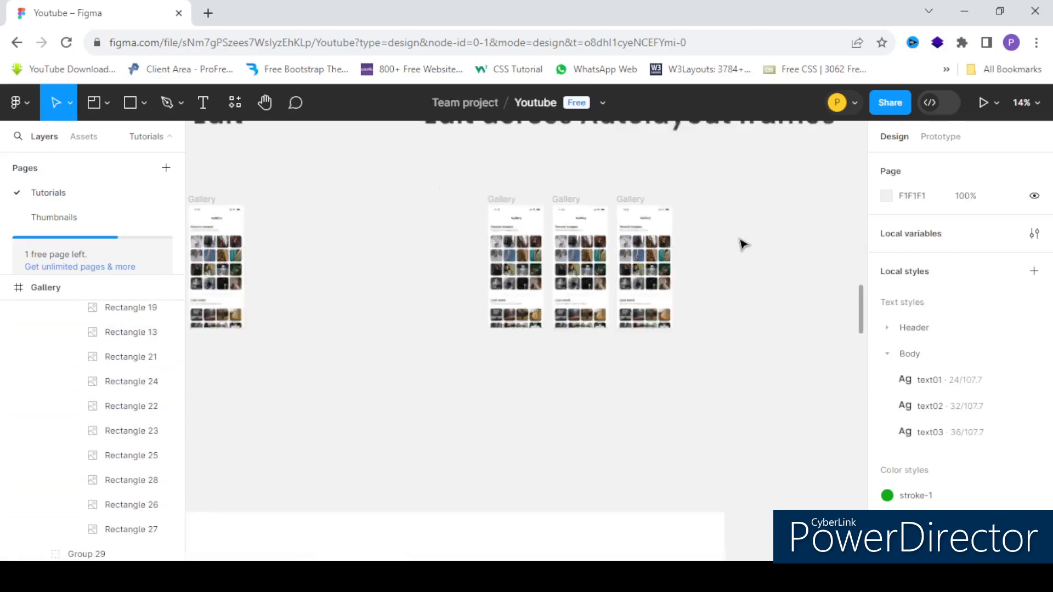
{"action": "scroll", "coordinate": [310, 185], "scroll_direction": "down", "scroll_amount": 5}
{"action": "scroll", "coordinate": [478, 158], "scroll_direction": "down", "scroll_amount": 2}
{"action": "scroll", "coordinate": [477, 171], "scroll_direction": "up", "scroll_amount": 5}
{"action": "left_click_drag", "start_coordinate": [381, 201], "coordinate": [684, 414]}
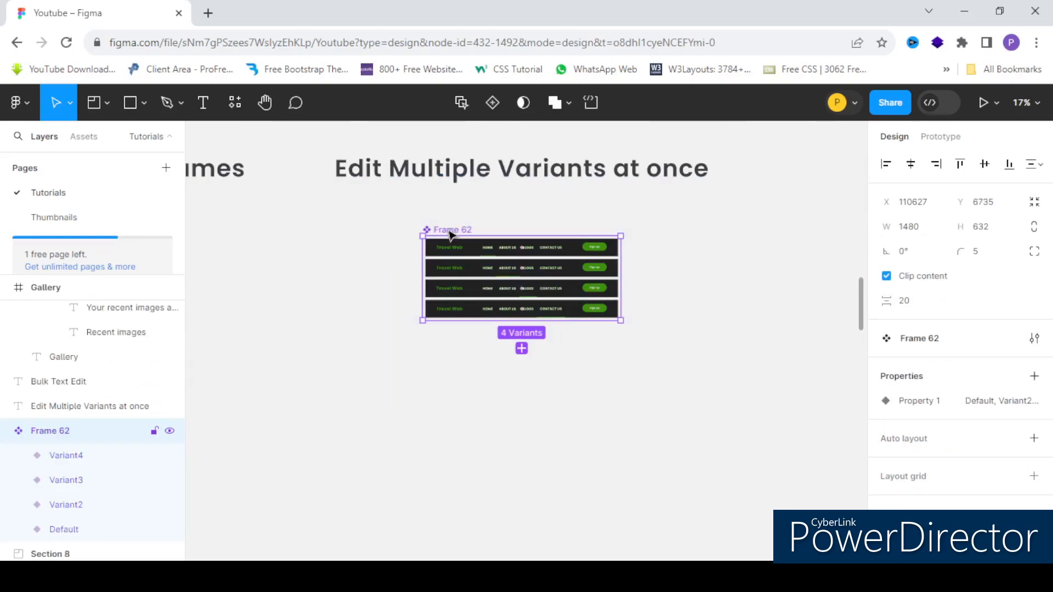
{"action": "left_click_drag", "start_coordinate": [455, 241], "coordinate": [430, 242]}
Select the "Sign up" button group in the Default navbar variant and start multi-editing its matches in all four variants.
{"action": "scroll", "coordinate": [472, 179], "scroll_direction": "up", "scroll_amount": 2}
{"action": "scroll", "coordinate": [510, 192], "scroll_direction": "down", "scroll_amount": 2}
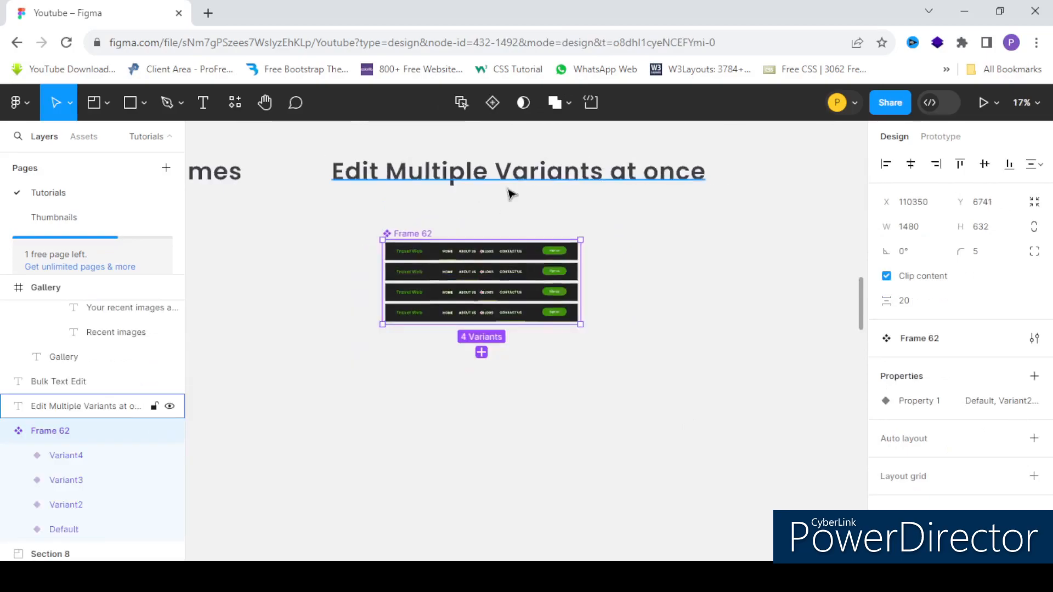
{"action": "scroll", "coordinate": [477, 219], "scroll_direction": "up", "scroll_amount": 3}
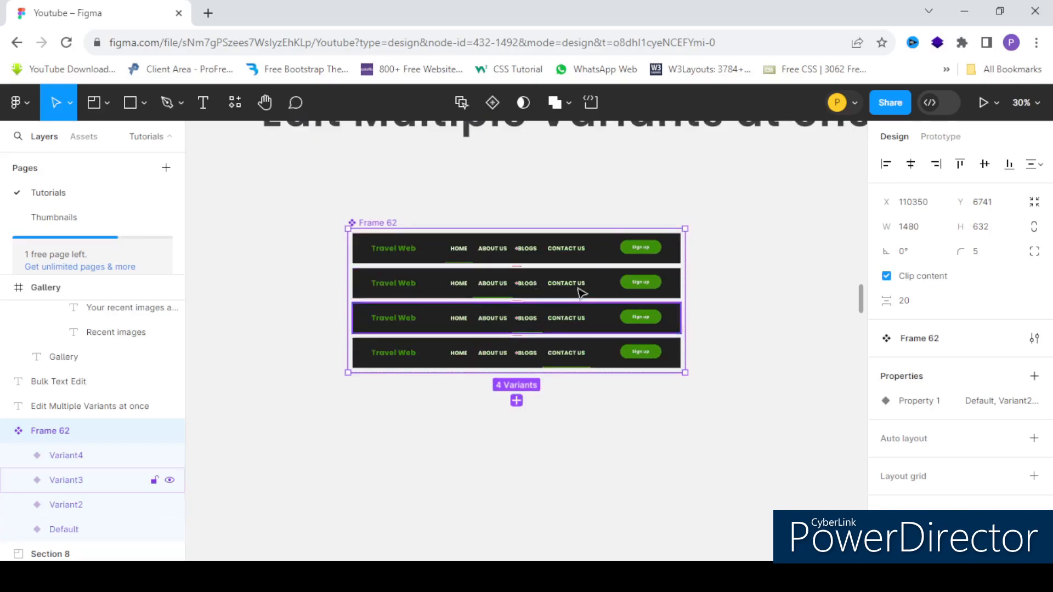
{"action": "scroll", "coordinate": [579, 279], "scroll_direction": "up", "scroll_amount": 5}
{"action": "scroll", "coordinate": [500, 186], "scroll_direction": "down", "scroll_amount": 4}
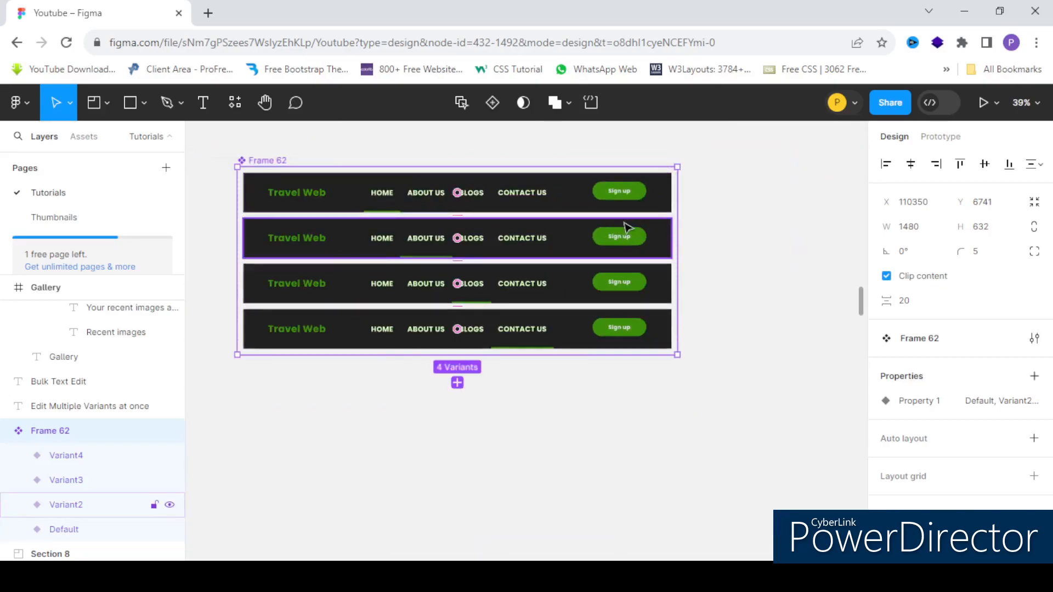
{"action": "scroll", "coordinate": [646, 201], "scroll_direction": "up", "scroll_amount": 2}
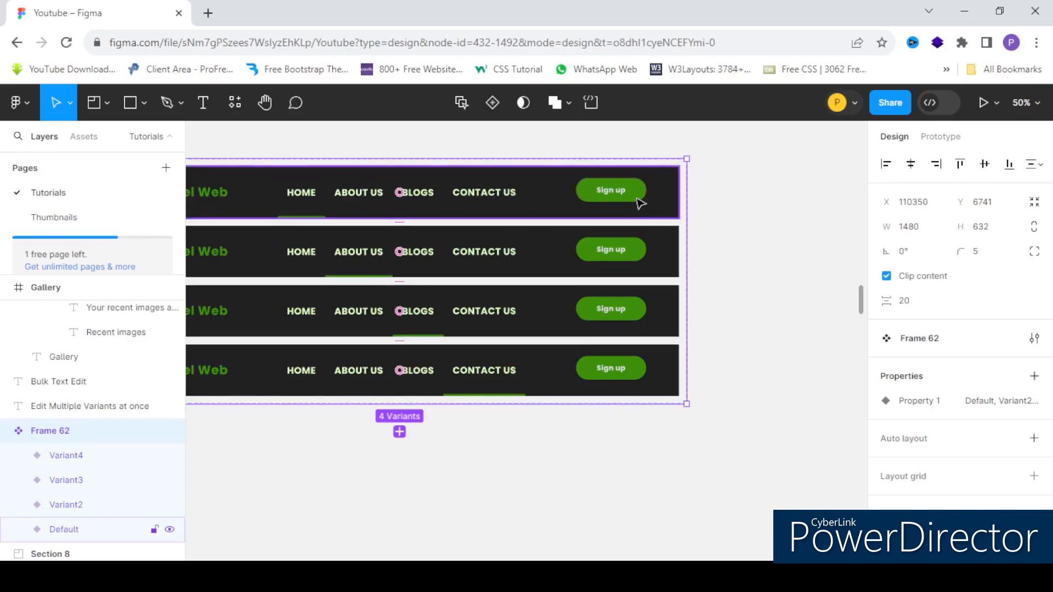
{"action": "left_click", "coordinate": [638, 205]}
{"action": "left_click", "coordinate": [637, 204]}
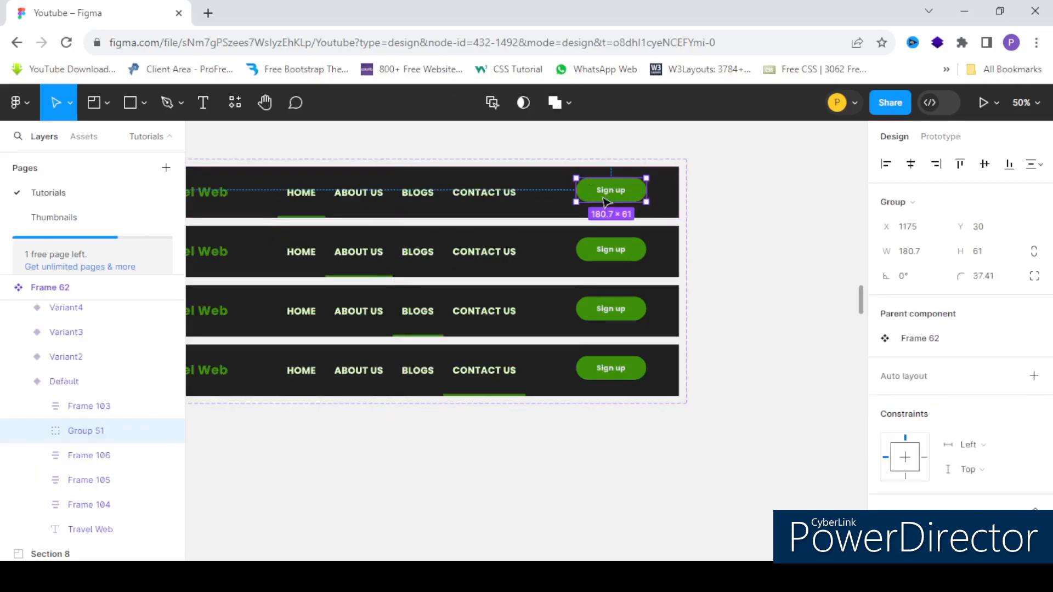
{"action": "left_click", "coordinate": [491, 104]}
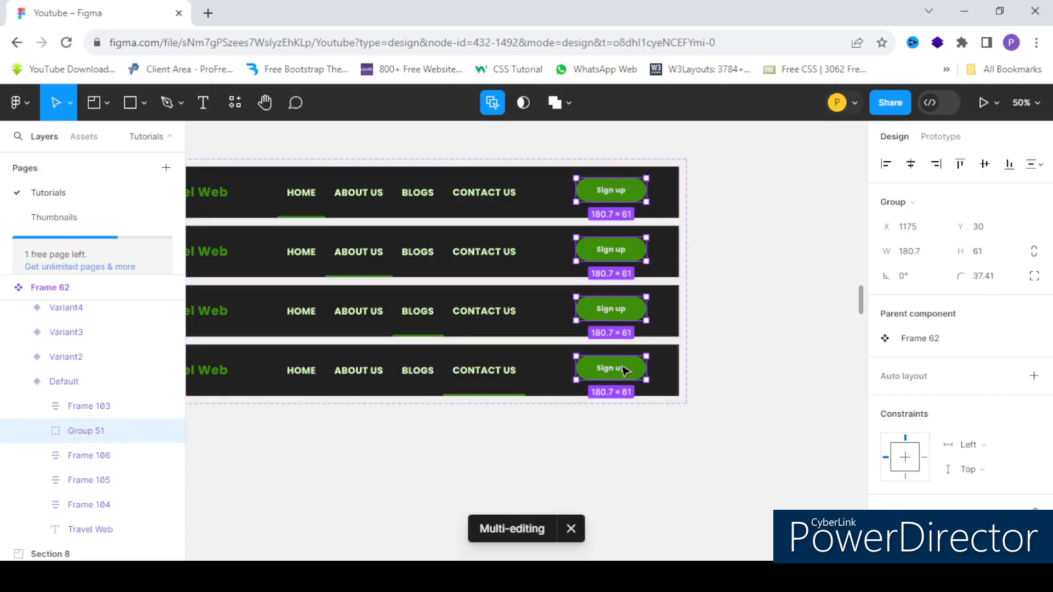
Change the green background of all selected "Sign up" buttons to white, FFFFFF.
{"action": "scroll", "coordinate": [978, 408], "scroll_direction": "down", "scroll_amount": 5}
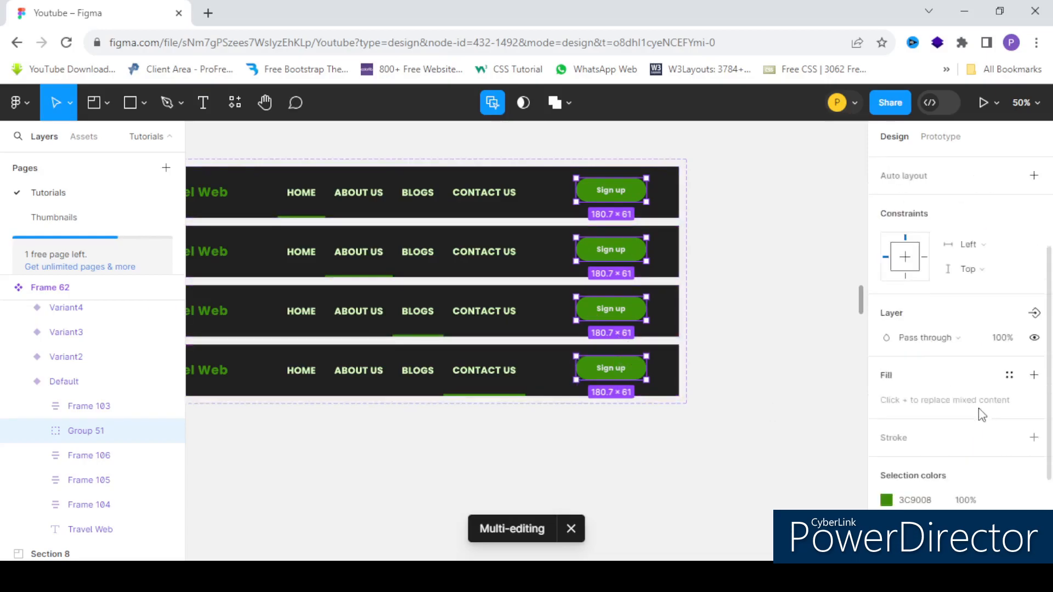
{"action": "scroll", "coordinate": [886, 409], "scroll_direction": "down", "scroll_amount": 1}
{"action": "left_click", "coordinate": [886, 406]}
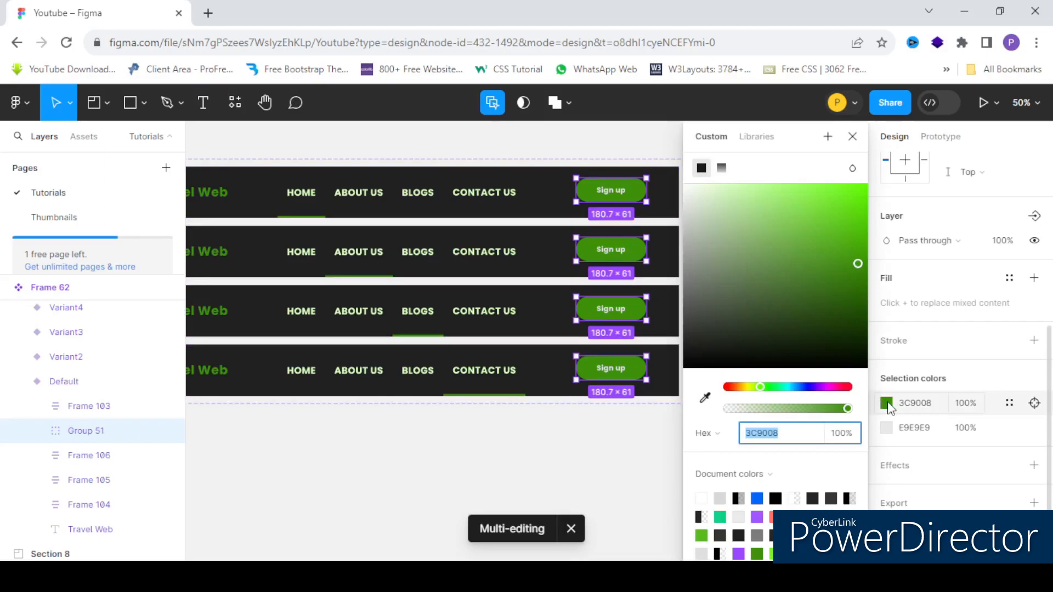
{"action": "left_click", "coordinate": [694, 195]}
{"action": "left_click_drag", "start_coordinate": [647, 168], "coordinate": [644, 163]}
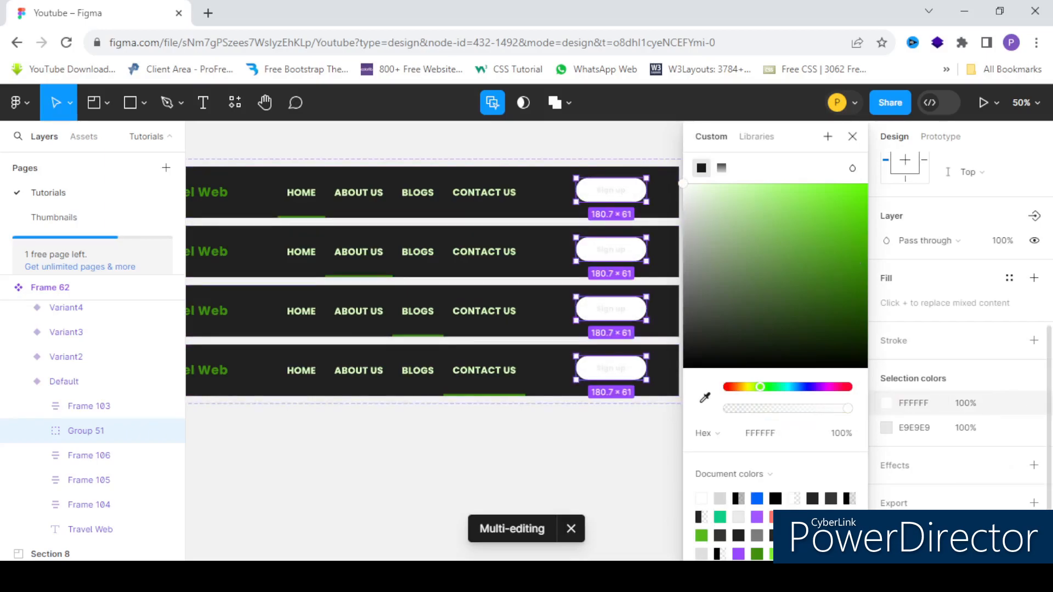
Change the label color of all selected "Sign up" buttons to dark gray 282828, and deselect them.
{"action": "left_click", "coordinate": [887, 428]}
{"action": "left_click_drag", "start_coordinate": [699, 344], "coordinate": [680, 339]}
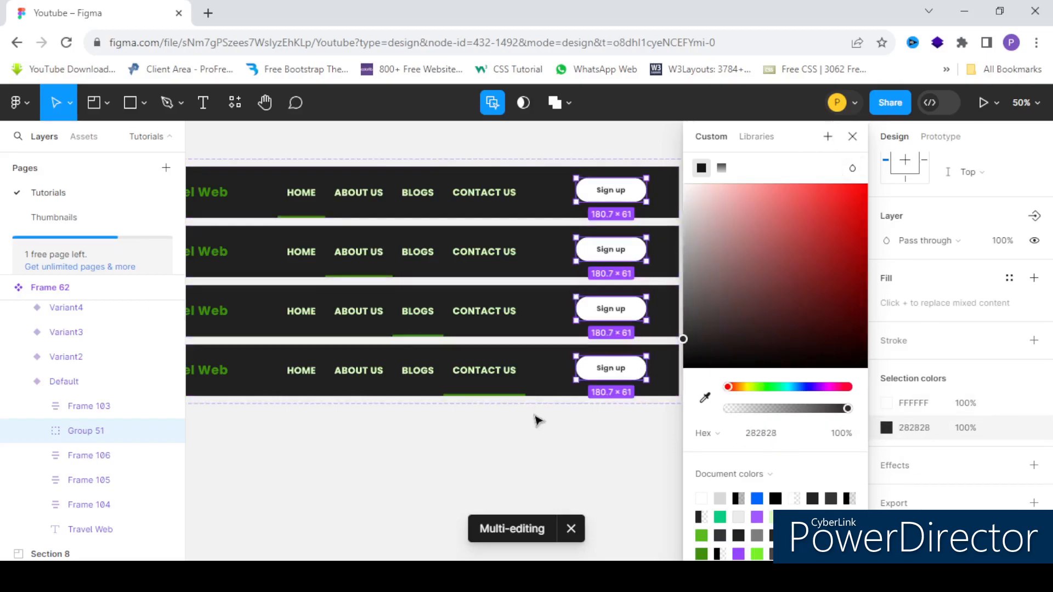
{"action": "left_click", "coordinate": [657, 488]}
{"action": "scroll", "coordinate": [628, 181], "scroll_direction": "down", "scroll_amount": 3}
{"action": "scroll", "coordinate": [602, 163], "scroll_direction": "up", "scroll_amount": 3}
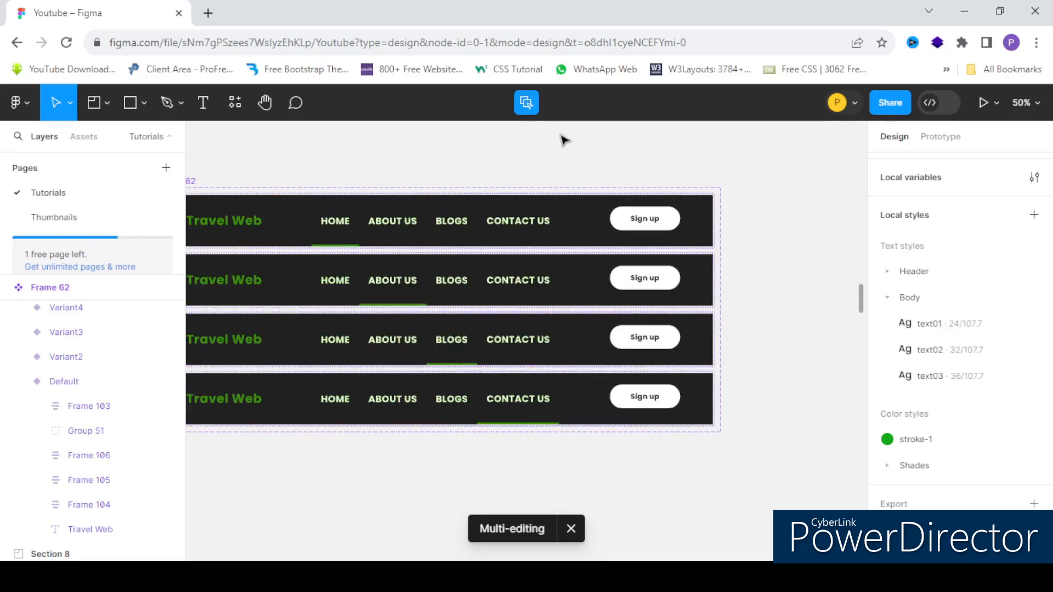
Compare the Gallery frames inside Section 9 with the edited ones in the "Bulk Text Edit" group.
{"action": "scroll", "coordinate": [827, 167], "scroll_direction": "down", "scroll_amount": 10}
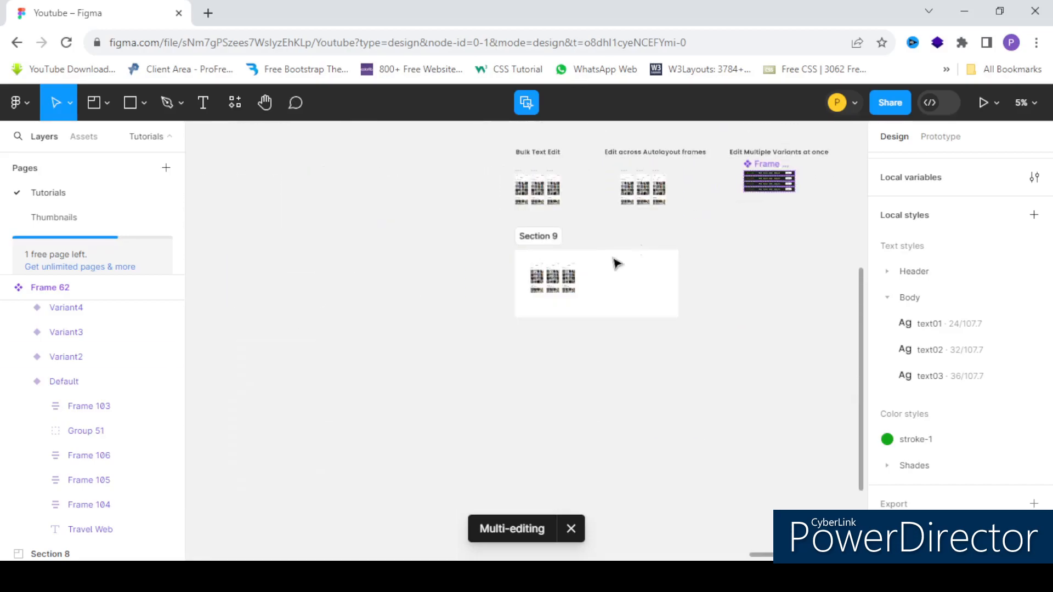
{"action": "scroll", "coordinate": [512, 232], "scroll_direction": "up", "scroll_amount": 10}
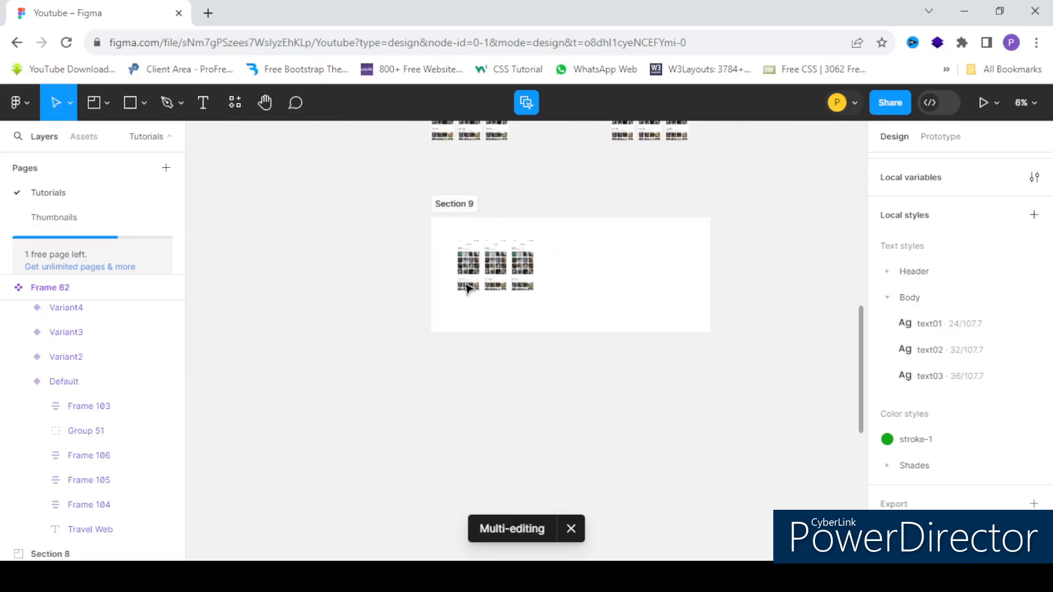
{"action": "scroll", "coordinate": [451, 241], "scroll_direction": "down", "scroll_amount": 3}
{"action": "scroll", "coordinate": [420, 183], "scroll_direction": "up", "scroll_amount": 6}
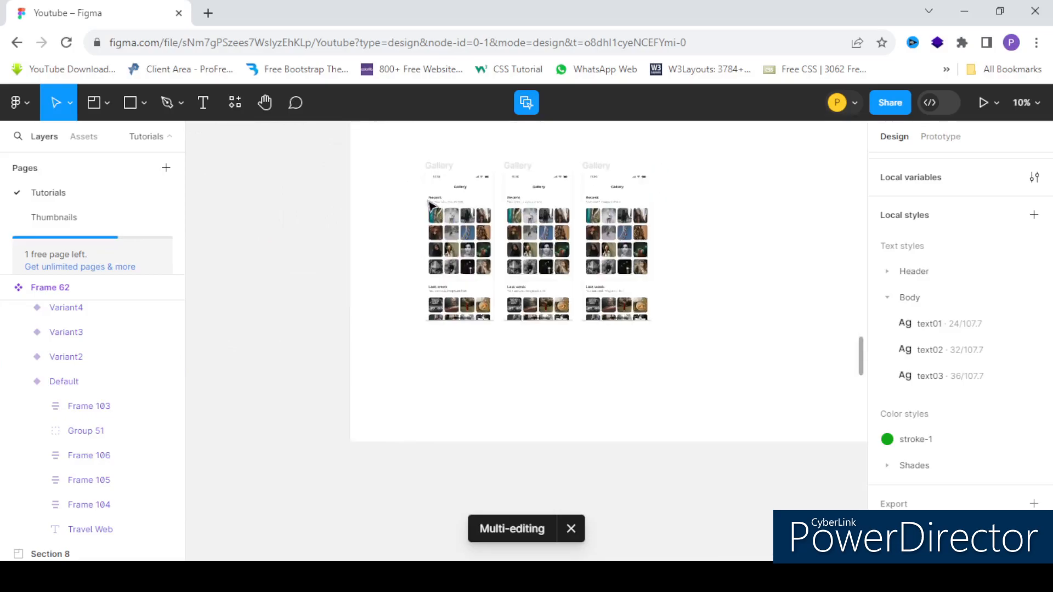
{"action": "scroll", "coordinate": [390, 192], "scroll_direction": "down", "scroll_amount": 5}
{"action": "scroll", "coordinate": [402, 185], "scroll_direction": "up", "scroll_amount": 2}
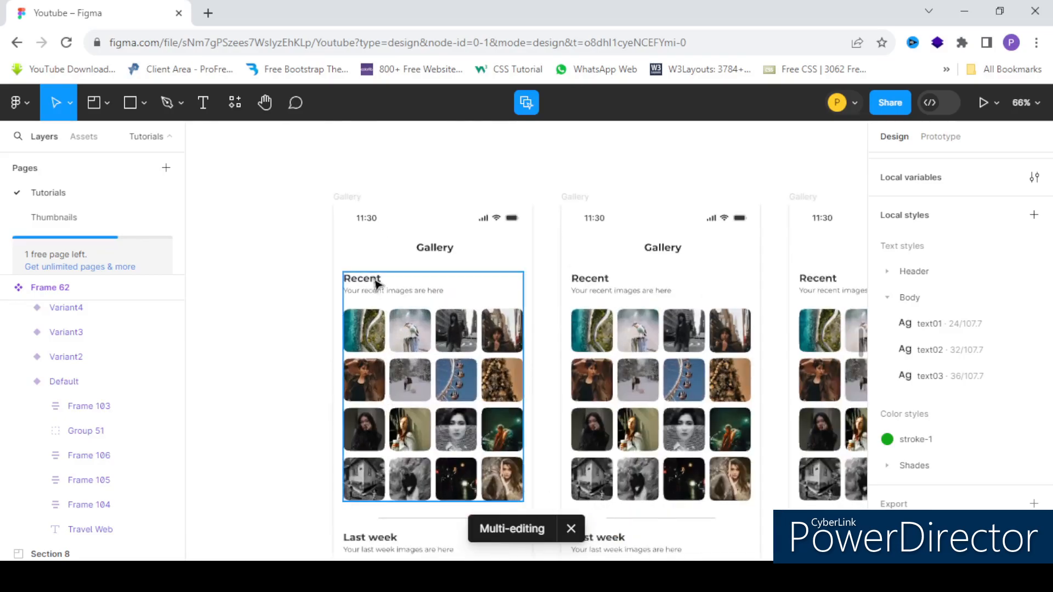
{"action": "scroll", "coordinate": [383, 285], "scroll_direction": "up", "scroll_amount": 2}
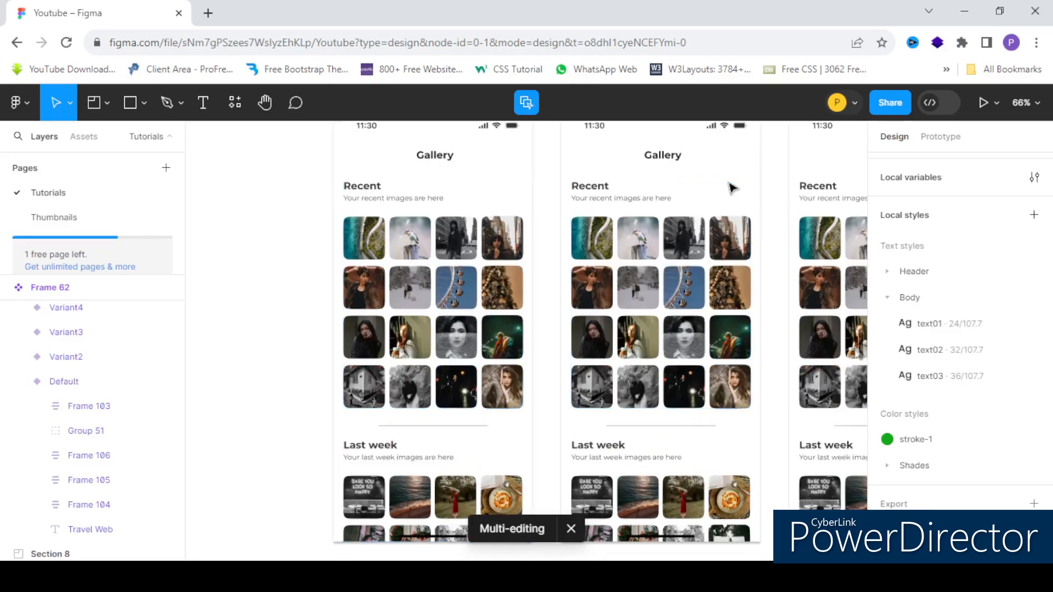
{"action": "scroll", "coordinate": [353, 211], "scroll_direction": "down", "scroll_amount": 5}
{"action": "scroll", "coordinate": [513, 229], "scroll_direction": "down", "scroll_amount": 2}
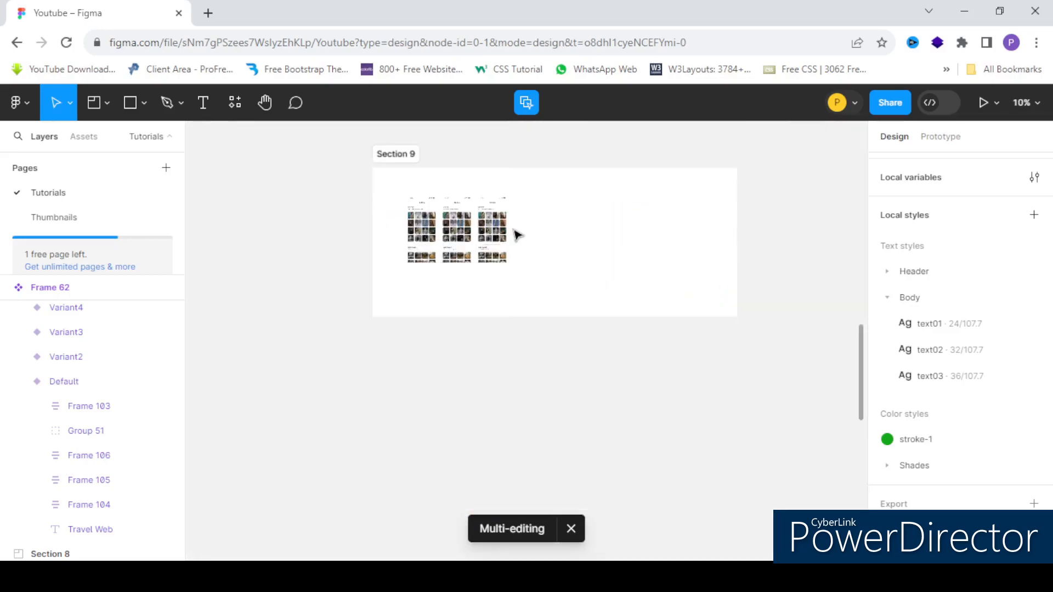
{"action": "scroll", "coordinate": [443, 210], "scroll_direction": "up", "scroll_amount": 1}
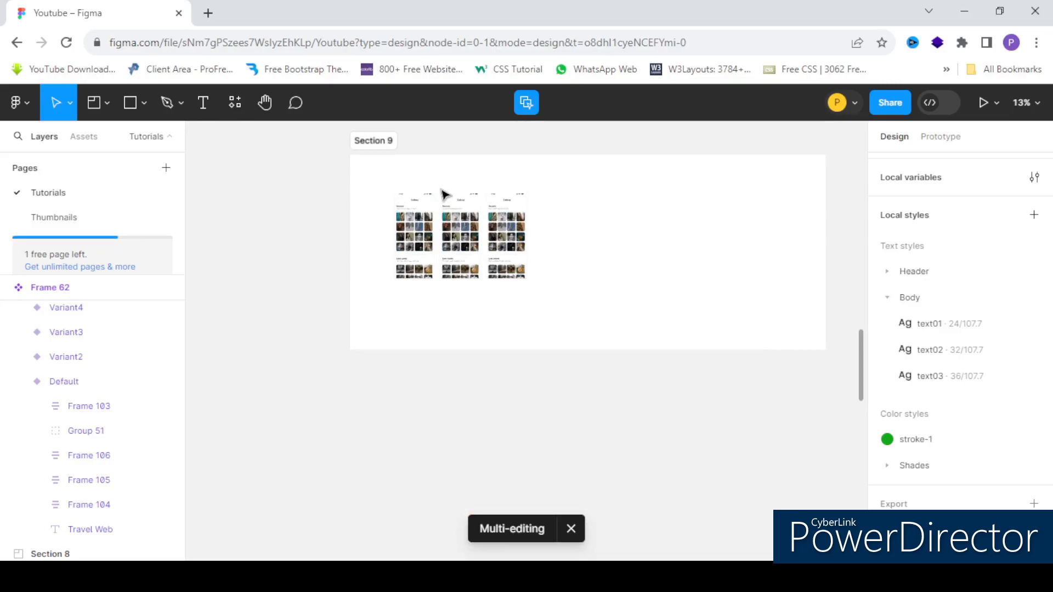
{"action": "scroll", "coordinate": [433, 201], "scroll_direction": "up", "scroll_amount": 5}
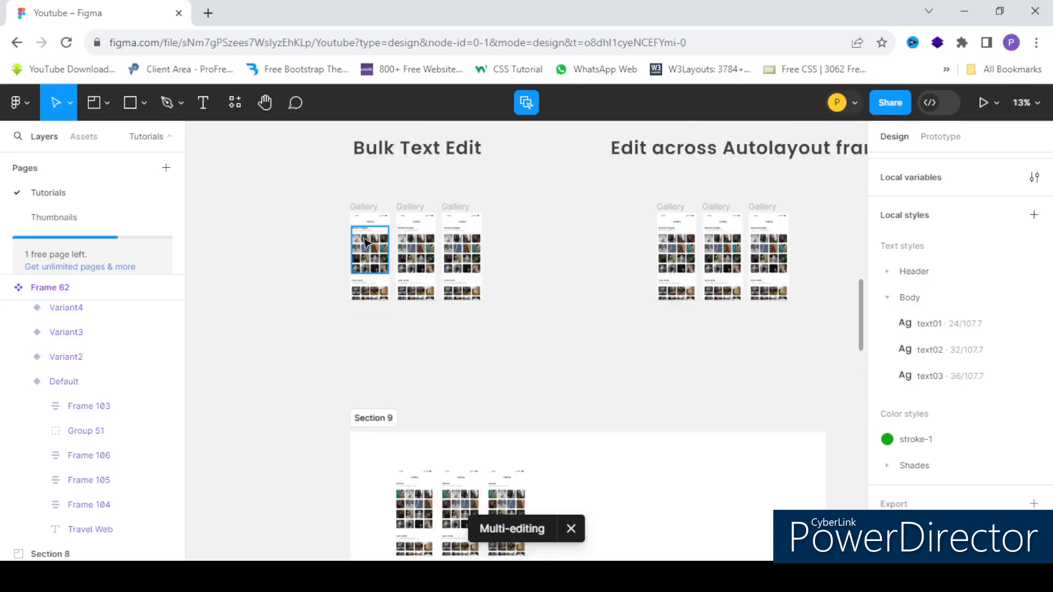
{"action": "scroll", "coordinate": [365, 233], "scroll_direction": "up", "scroll_amount": 2}
{"action": "scroll", "coordinate": [472, 354], "scroll_direction": "down", "scroll_amount": 5}
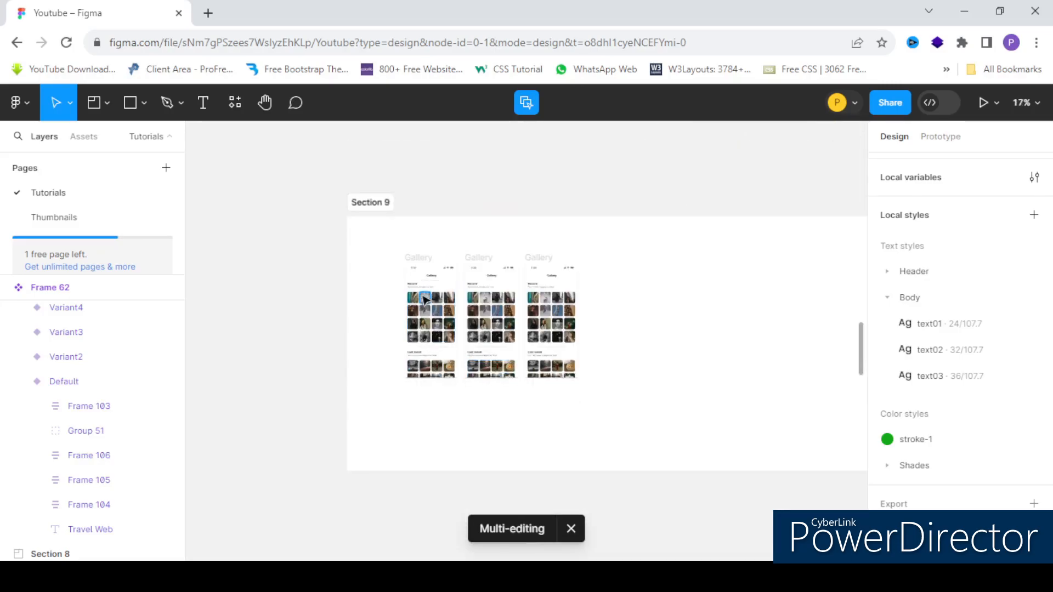
Select the "Recent" heading in the first Gallery frame of Section 9 together with its matching layers in the other frames.
{"action": "scroll", "coordinate": [416, 286], "scroll_direction": "up", "scroll_amount": 3}
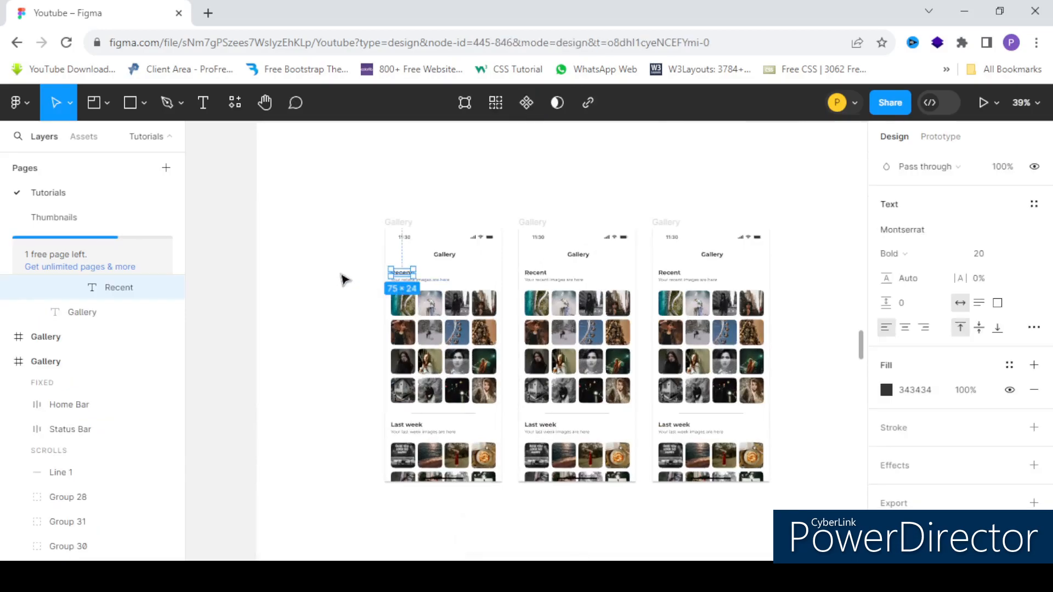
{"action": "scroll", "coordinate": [412, 268], "scroll_direction": "up", "scroll_amount": 2}
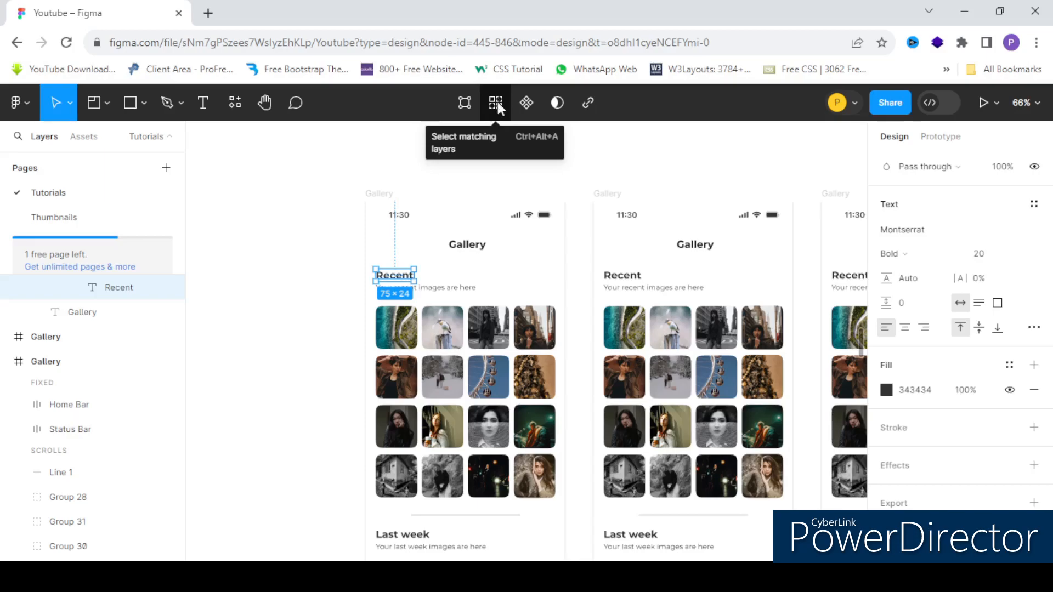
{"action": "left_click", "coordinate": [498, 102]}
{"action": "scroll", "coordinate": [343, 289], "scroll_direction": "down", "scroll_amount": 3}
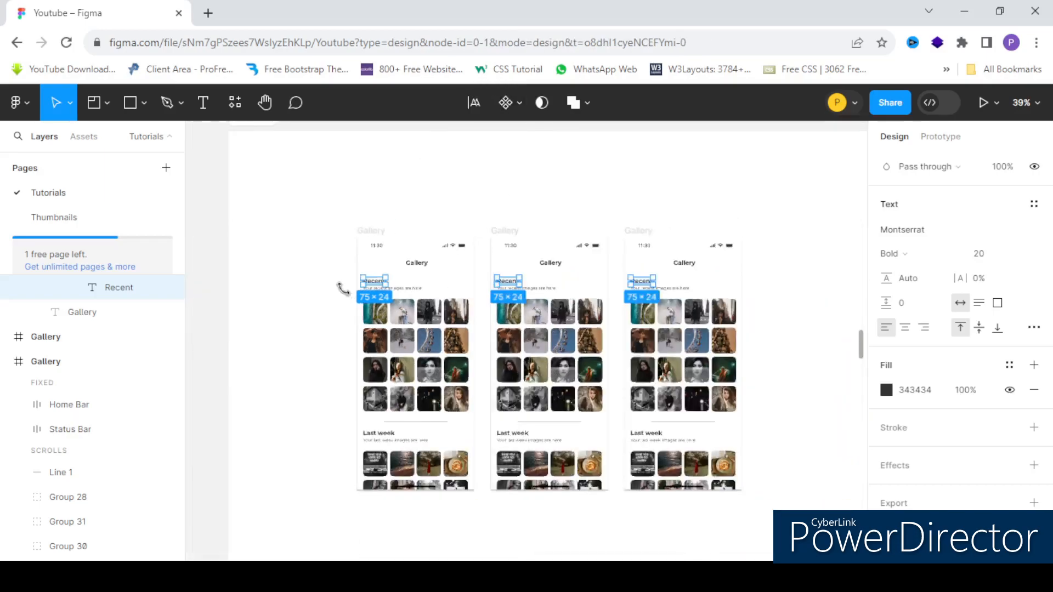
{"action": "scroll", "coordinate": [343, 290], "scroll_direction": "right", "scroll_amount": 1}
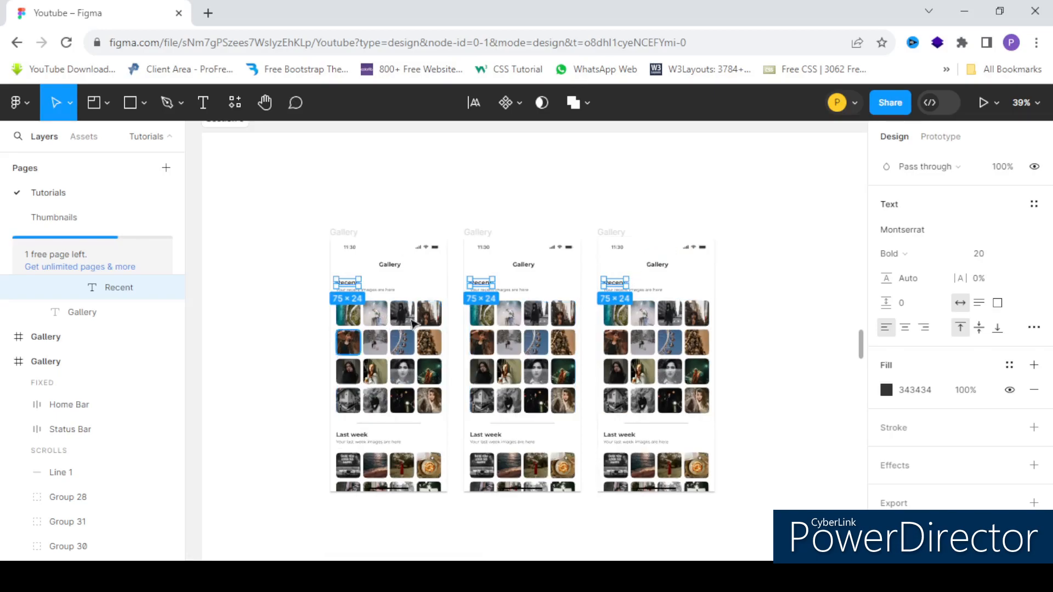
Check the "Recent images" headings of the "Bulk Text Edit" frames against the selected headings in Section 9.
{"action": "scroll", "coordinate": [528, 290], "scroll_direction": "down", "scroll_amount": 5}
{"action": "scroll", "coordinate": [528, 290], "scroll_direction": "up", "scroll_amount": 10}
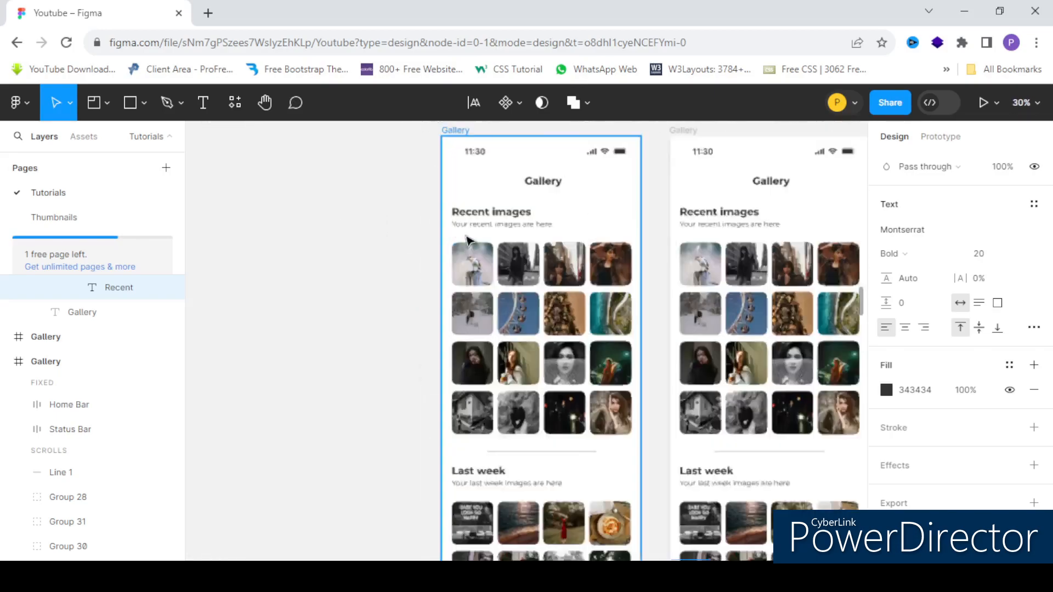
{"action": "scroll", "coordinate": [329, 251], "scroll_direction": "down", "scroll_amount": 5}
{"action": "scroll", "coordinate": [329, 256], "scroll_direction": "down", "scroll_amount": 4}
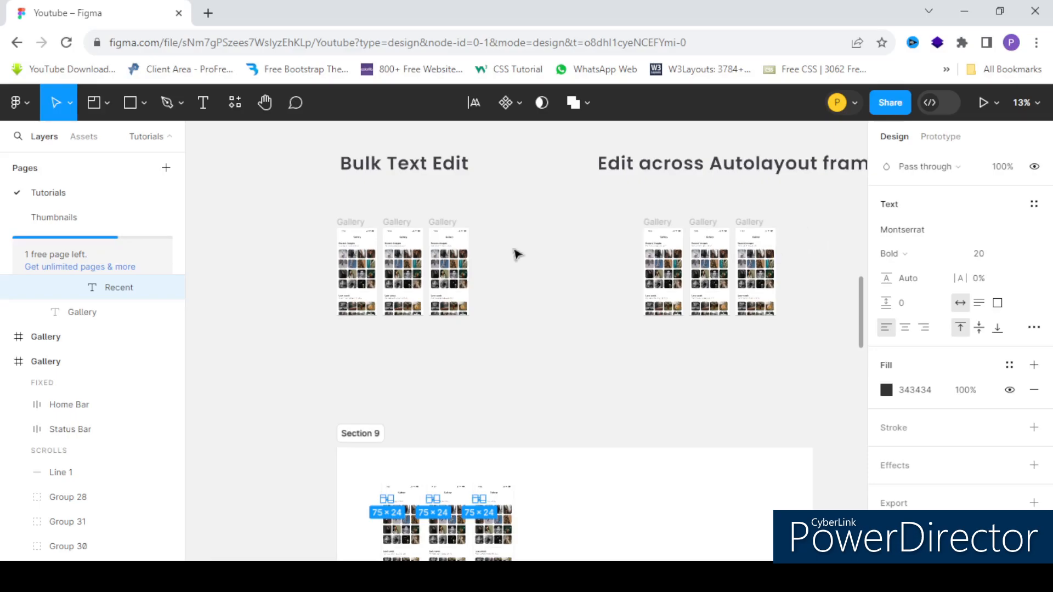
{"action": "scroll", "coordinate": [431, 240], "scroll_direction": "down", "scroll_amount": 5}
{"action": "scroll", "coordinate": [413, 236], "scroll_direction": "up", "scroll_amount": 4}
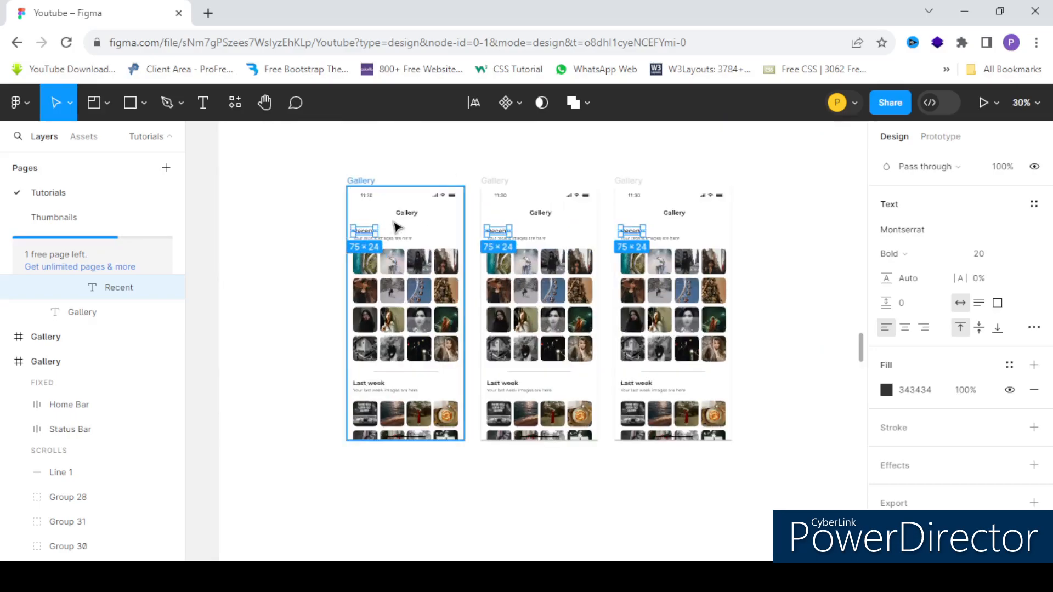
{"action": "scroll", "coordinate": [401, 227], "scroll_direction": "down", "scroll_amount": 4}
{"action": "scroll", "coordinate": [394, 221], "scroll_direction": "up", "scroll_amount": 2}
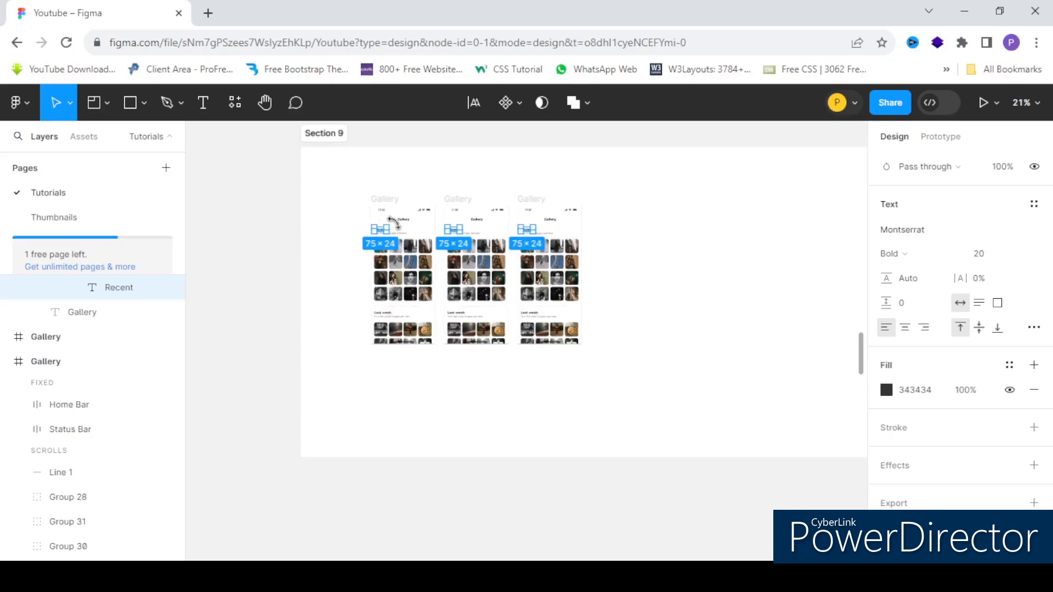
Replace the selected "Recent" headings with "Images" in all three Gallery frames of Section 9 at once.
{"action": "scroll", "coordinate": [393, 221], "scroll_direction": "up", "scroll_amount": 3}
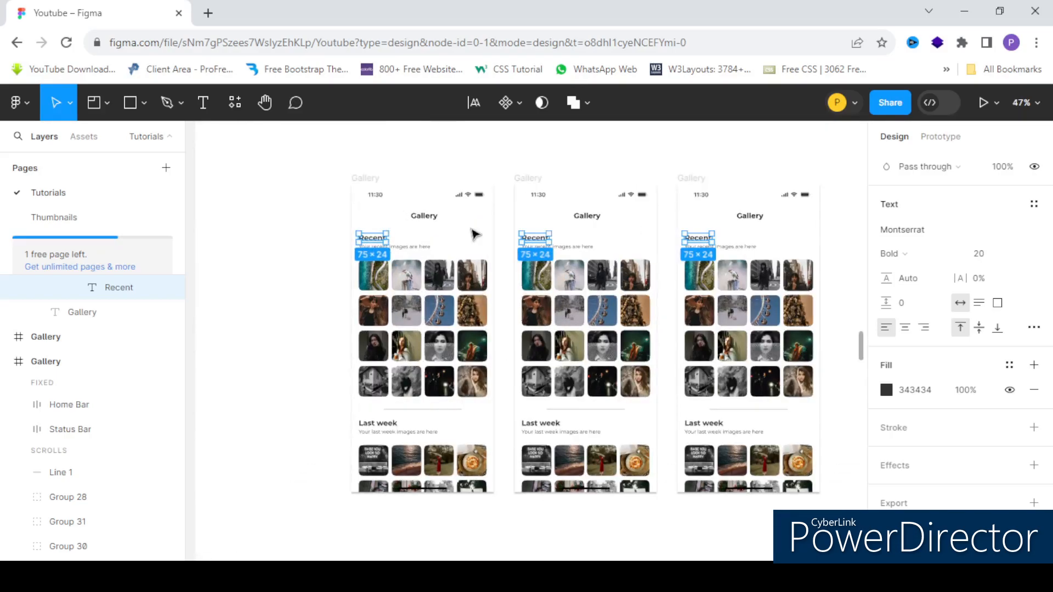
{"action": "key", "text": "Return"}
{"action": "scroll", "coordinate": [393, 235], "scroll_direction": "up", "scroll_amount": 5}
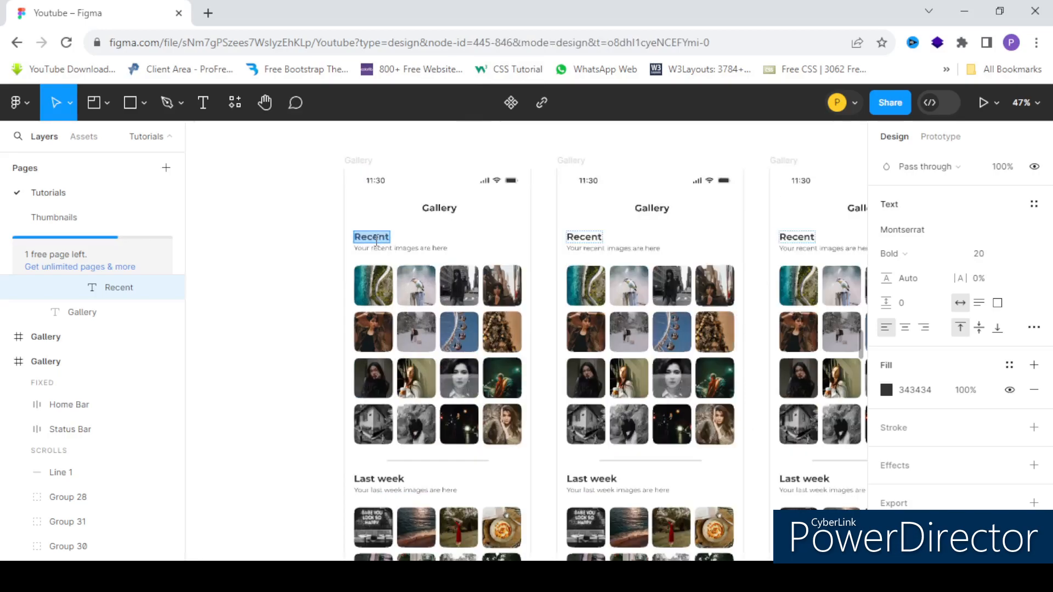
{"action": "left_click", "coordinate": [406, 235]}
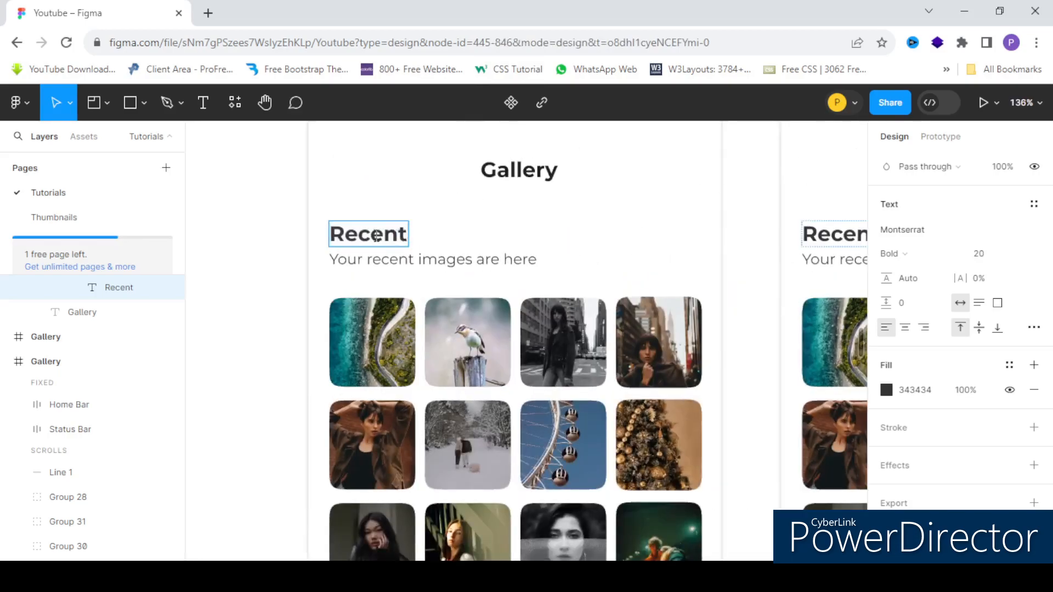
{"action": "left_click_drag", "start_coordinate": [395, 236], "coordinate": [316, 225]}
{"action": "type", "text": "Images"}
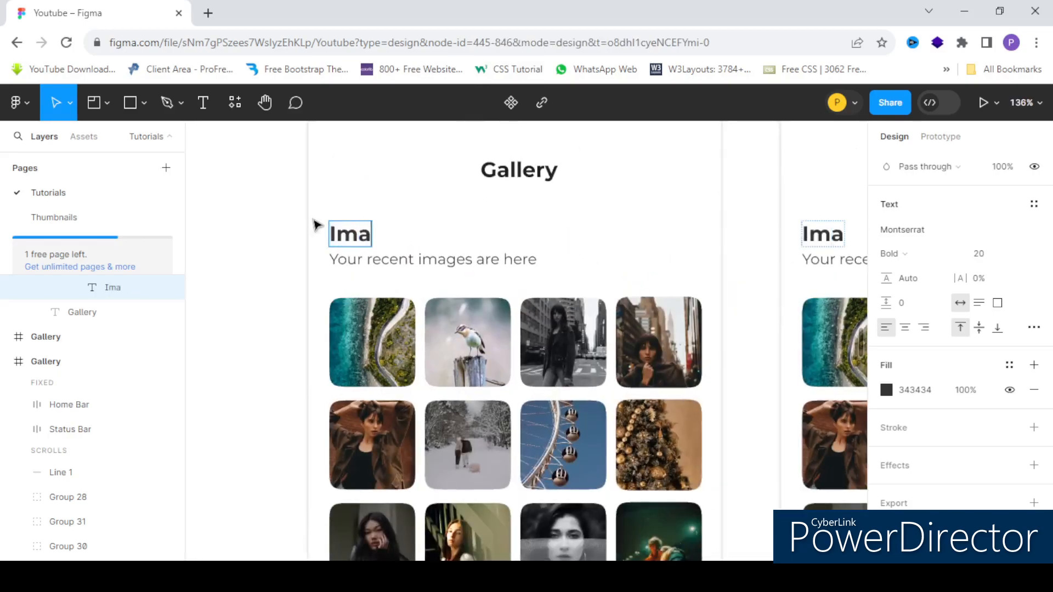
{"action": "scroll", "coordinate": [317, 224], "scroll_direction": "down", "scroll_amount": 5}
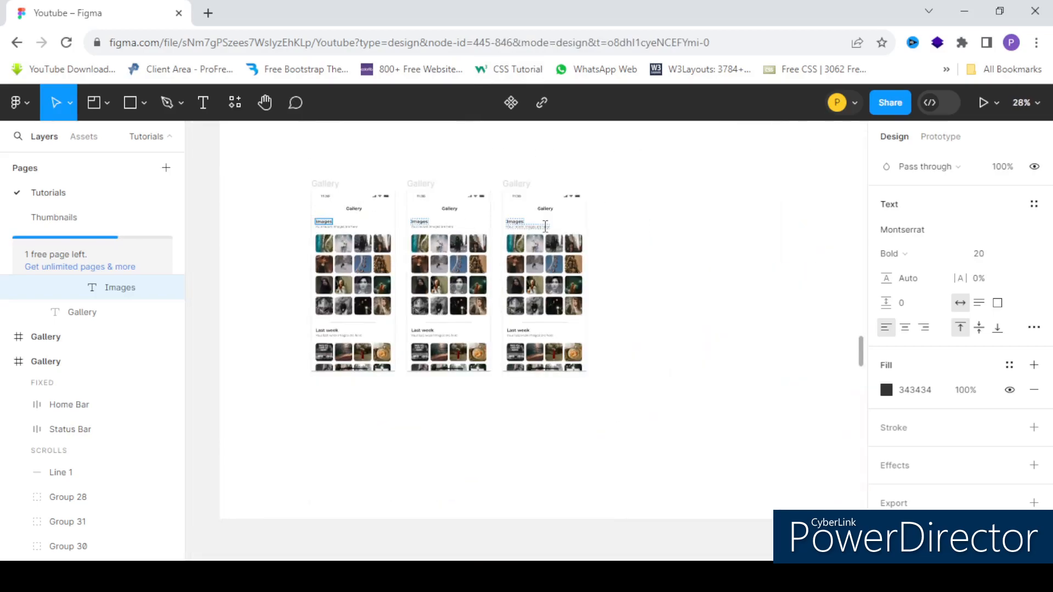
Check the headings across the three Gallery frames of Section 9, and view the section alongside the other example groups.
{"action": "scroll", "coordinate": [388, 212], "scroll_direction": "up", "scroll_amount": 2}
{"action": "scroll", "coordinate": [462, 226], "scroll_direction": "down", "scroll_amount": 3}
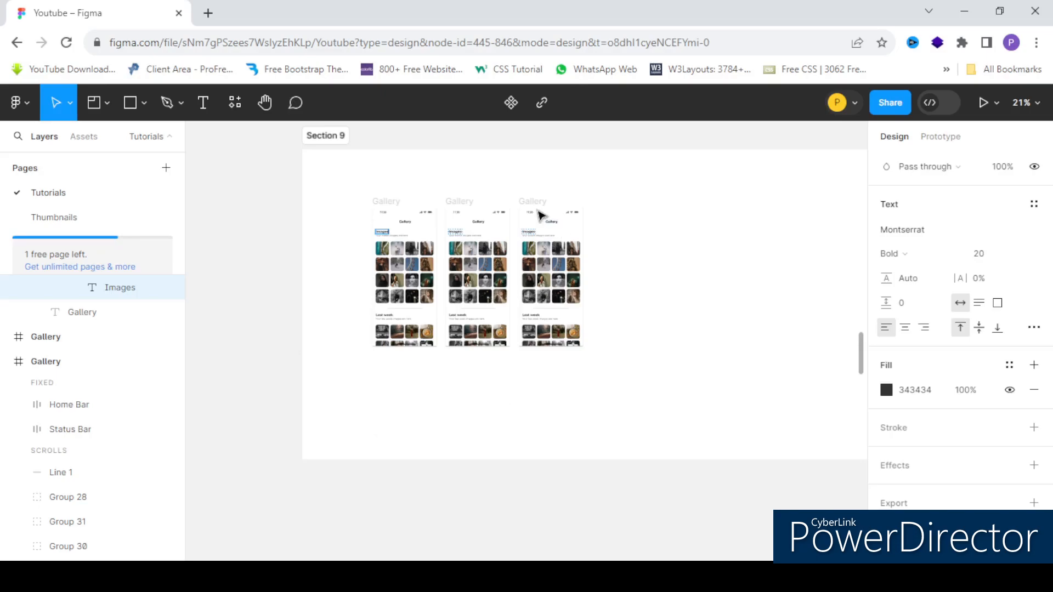
{"action": "scroll", "coordinate": [541, 216], "scroll_direction": "up", "scroll_amount": 2}
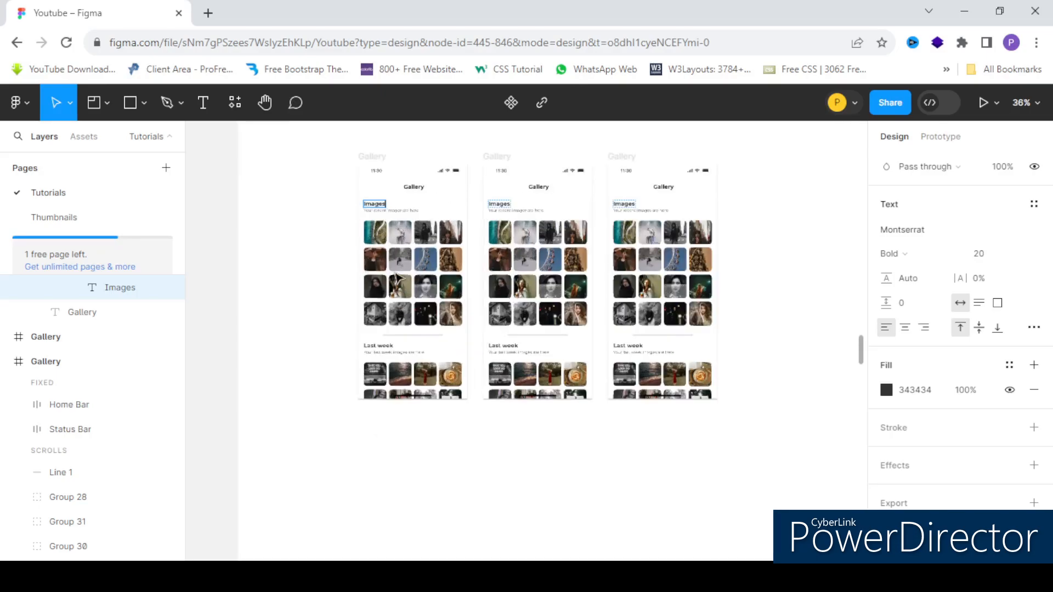
{"action": "scroll", "coordinate": [582, 234], "scroll_direction": "down", "scroll_amount": 5}
{"action": "scroll", "coordinate": [581, 234], "scroll_direction": "up", "scroll_amount": 2}
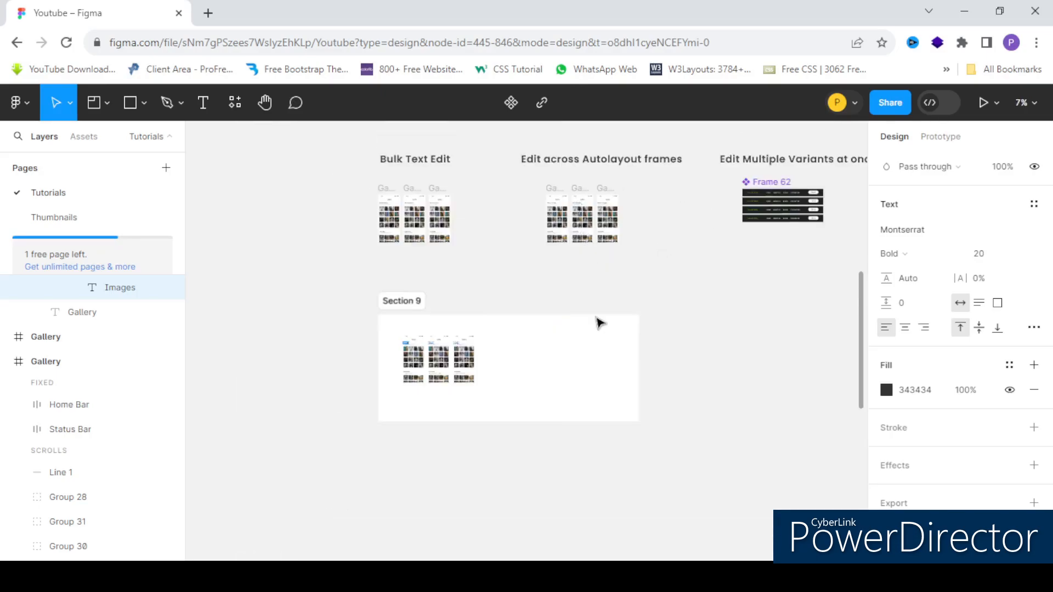